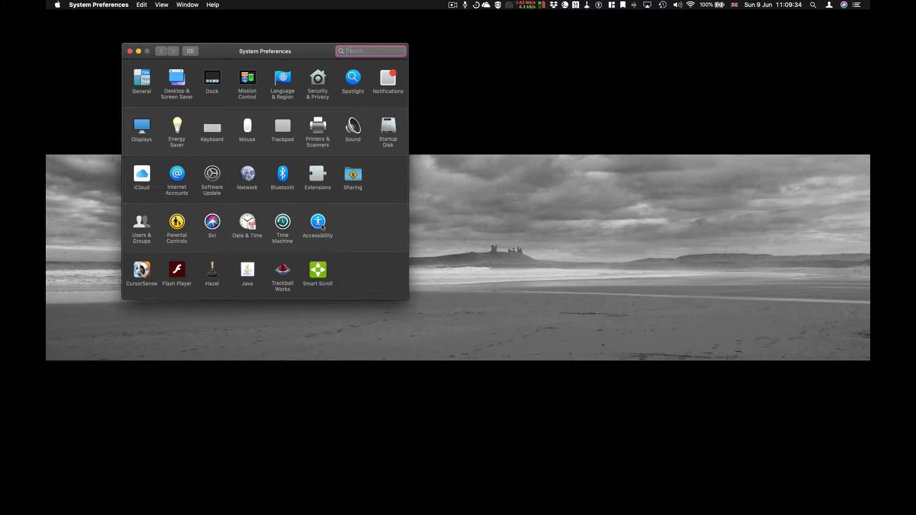
Step: Open the Panel Editor from the Accessibility Keyboard settings in the Accessibility preferences
left_click(317, 223)
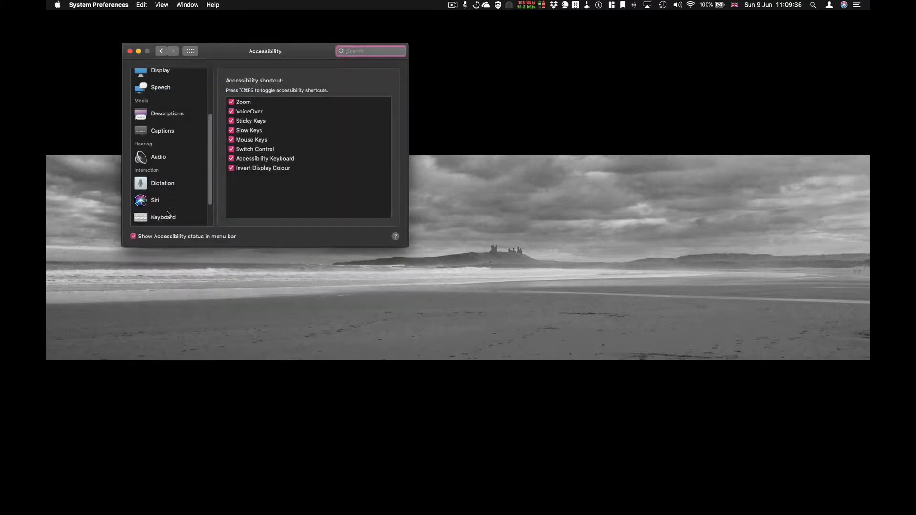
scroll(170, 212, "down", 2)
left_click(169, 188)
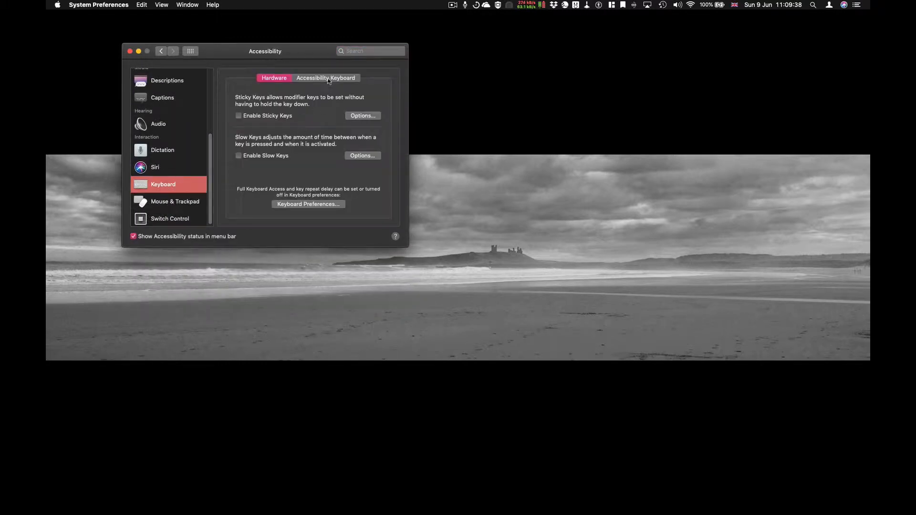
left_click(328, 79)
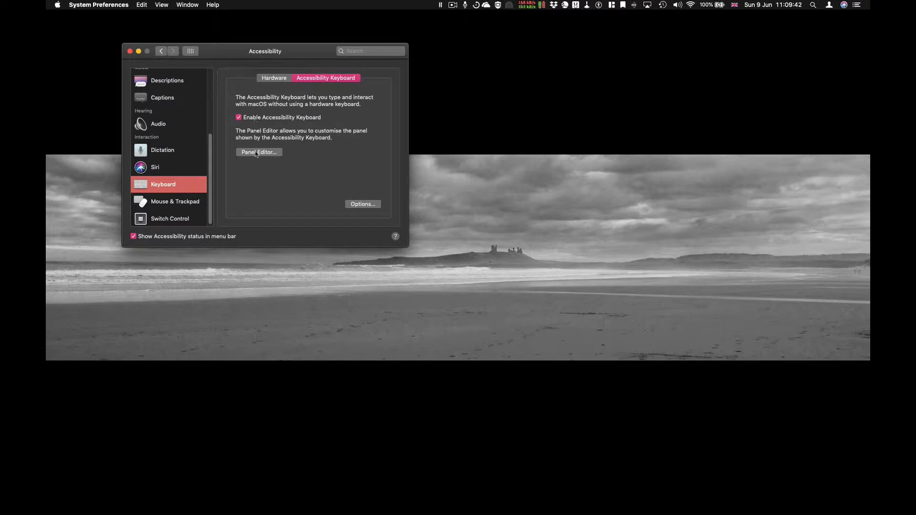
left_click(257, 152)
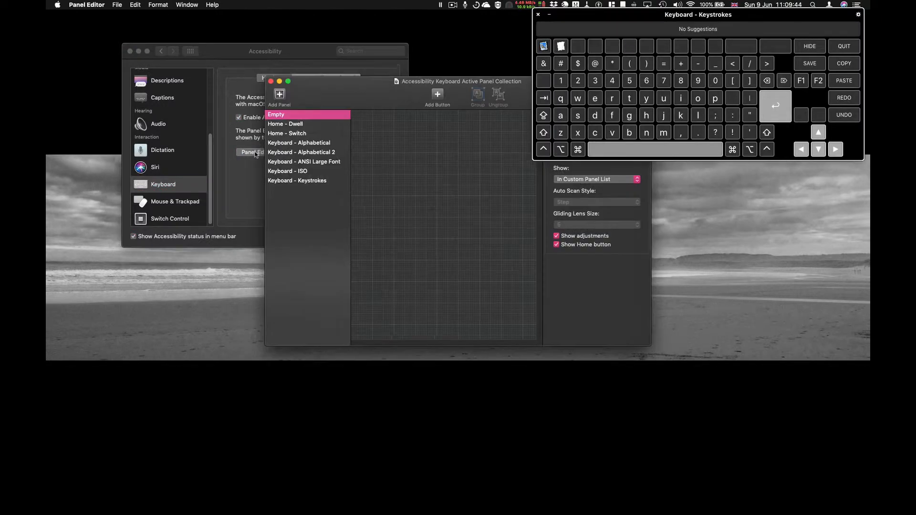
Step: Close the on-screen Keystrokes keyboard and enlarge the panel collection window to fill the screen
left_click(538, 14)
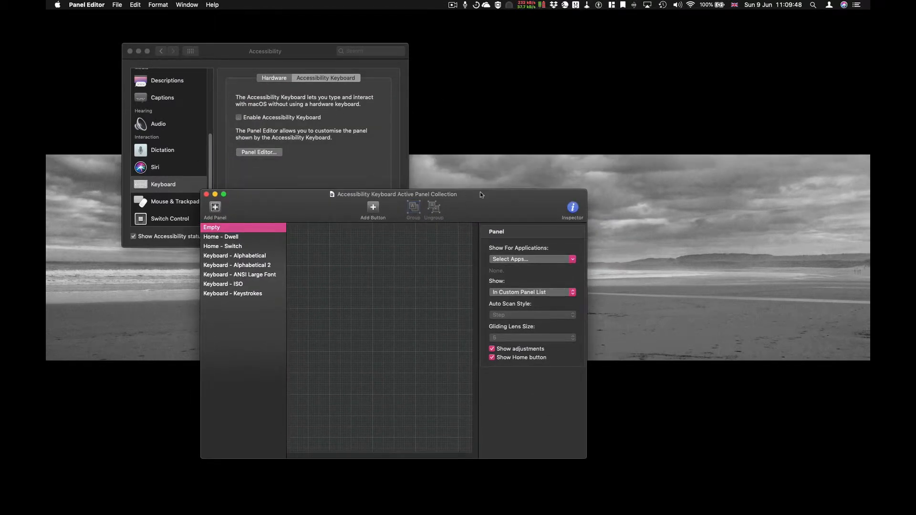
double_click(479, 205)
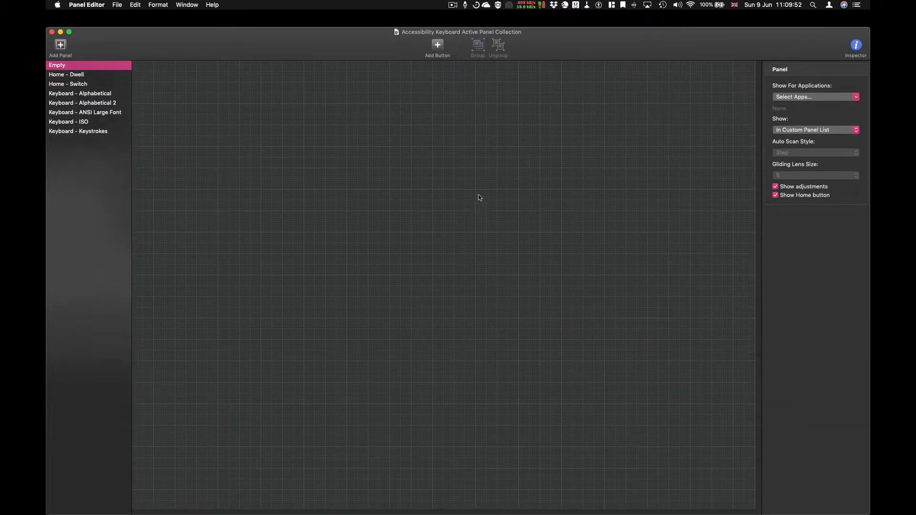
Step: Add a panel based on the Keyboard - Alphabetical template and rename it Keyboard - New Layout
left_click(61, 46)
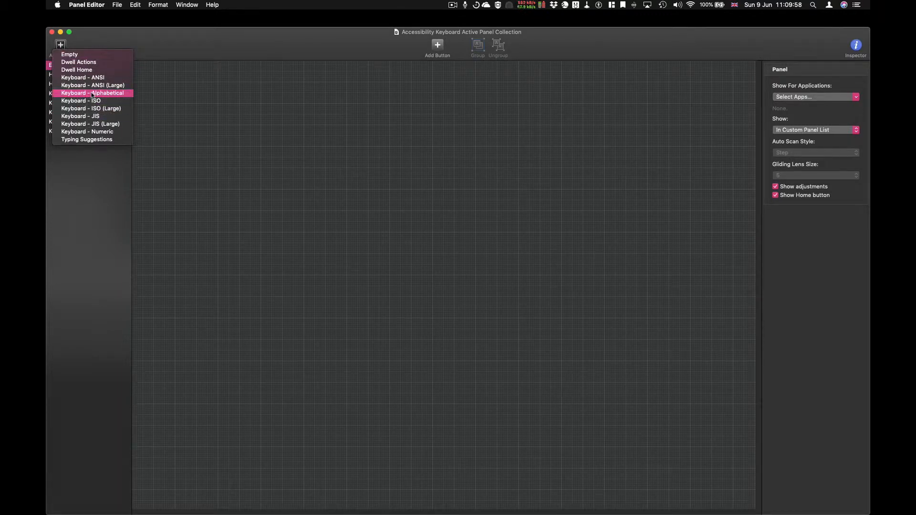
left_click(92, 94)
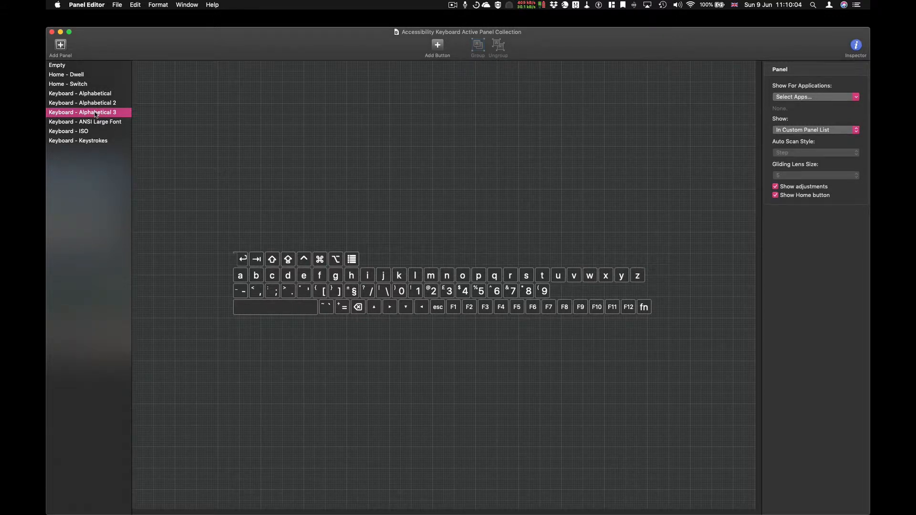
double_click(96, 113)
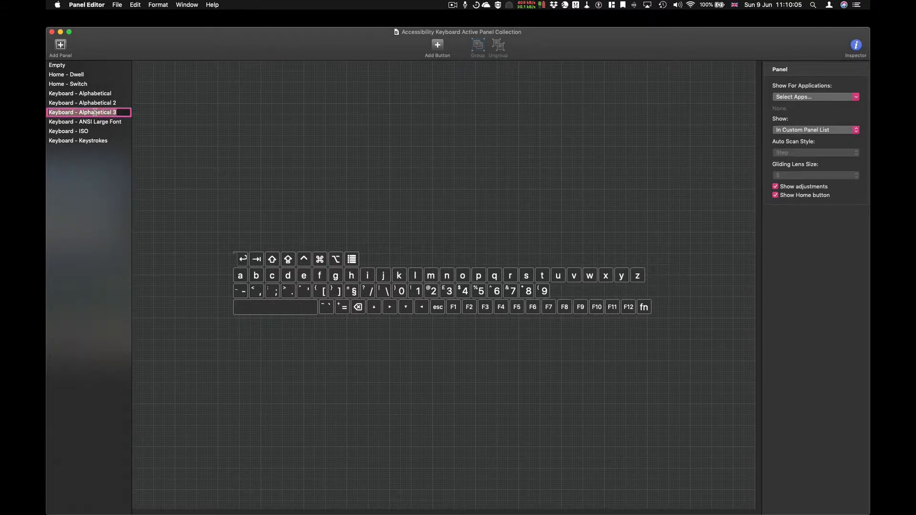
left_click(120, 113)
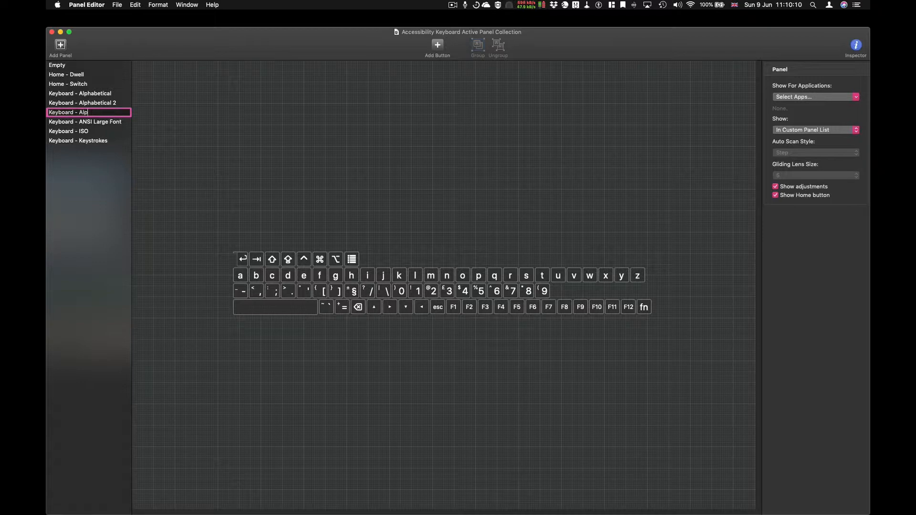
key("BackSpace")
key("BackSpace")
type("New L")
key("Return")
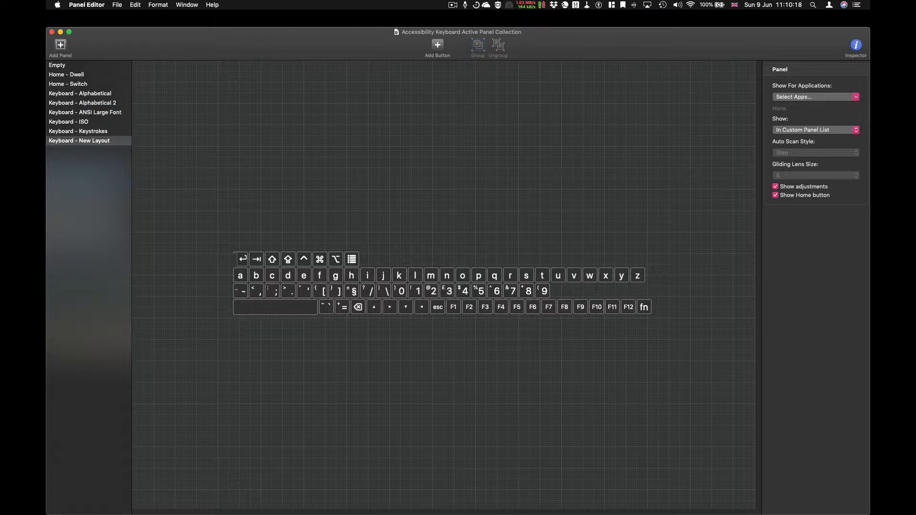
Step: Ungroup the modifier, letter, punctuation, number and space/function key groups into individual buttons, then clear the selection
left_click(242, 261)
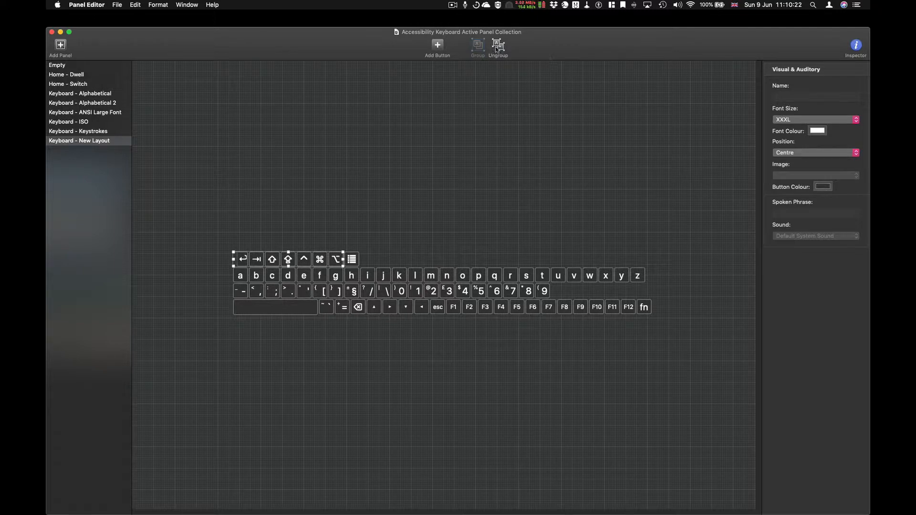
left_click(498, 47)
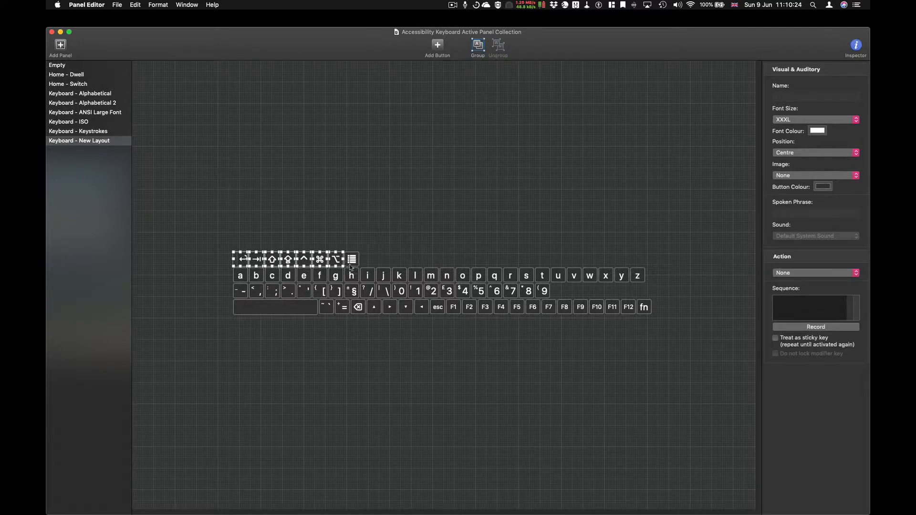
left_click(263, 281)
left_click(499, 48)
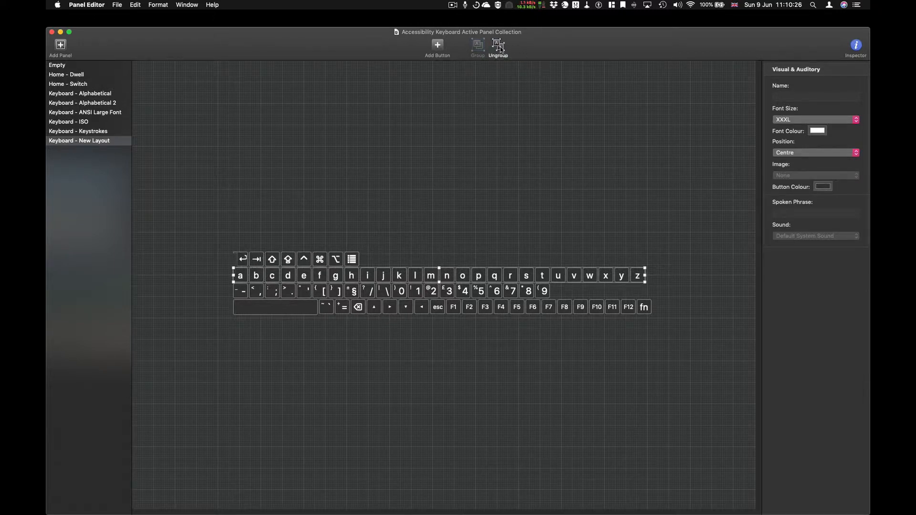
left_click(351, 293)
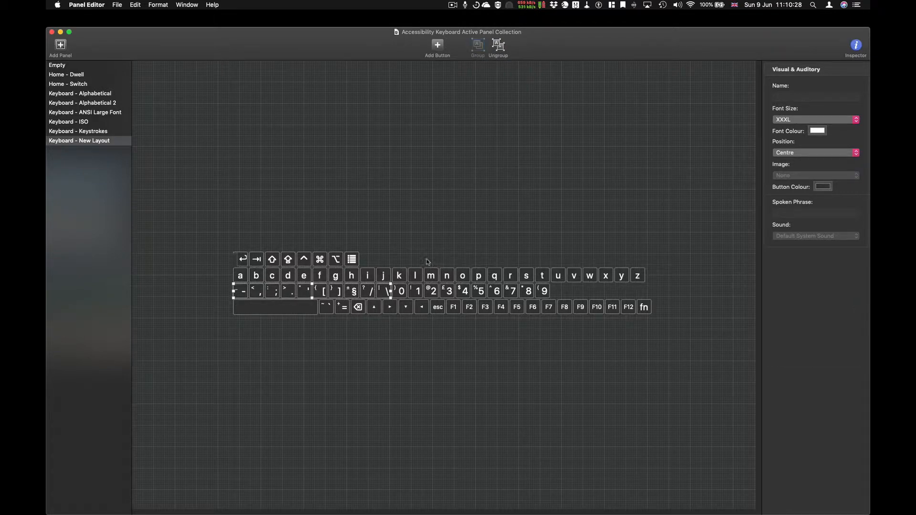
left_click(498, 48)
left_click(458, 288)
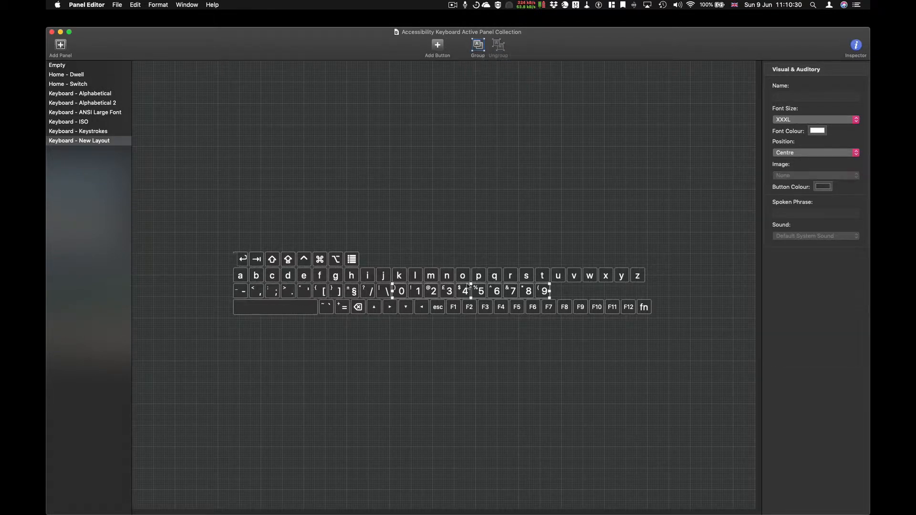
left_click(498, 48)
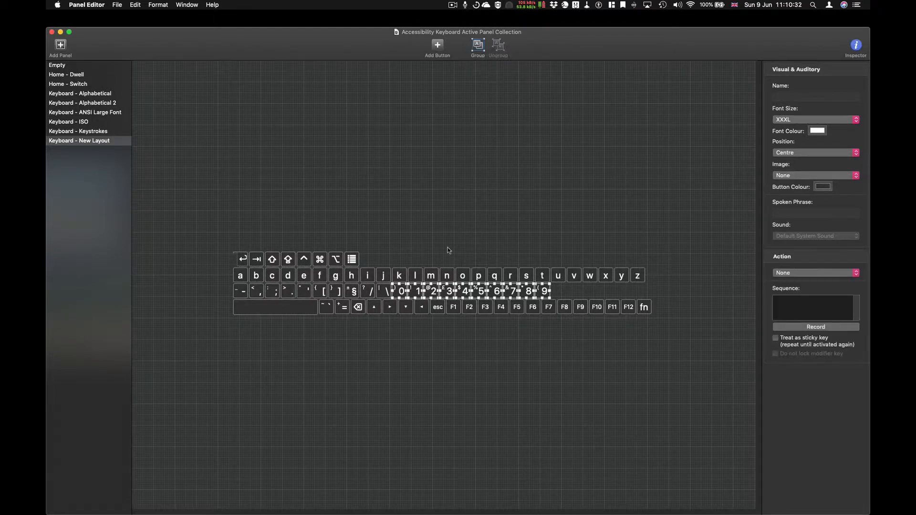
left_click(392, 312)
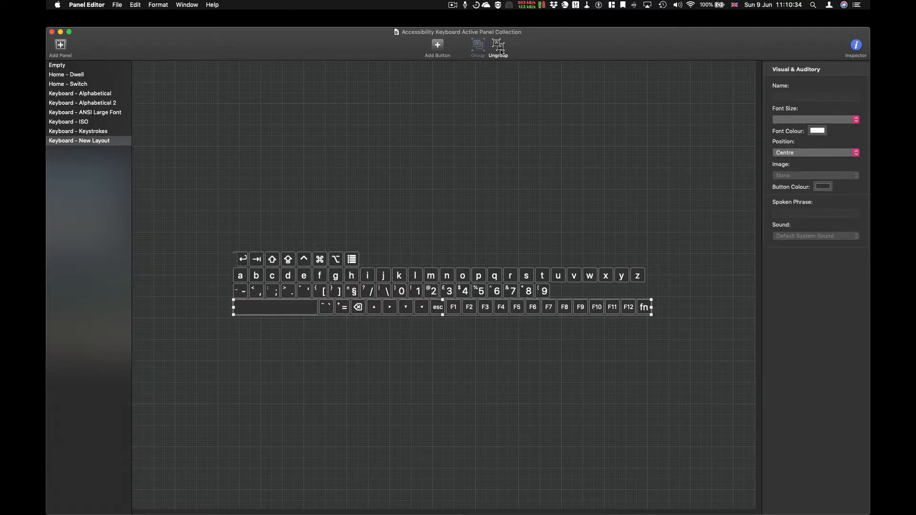
left_click(499, 48)
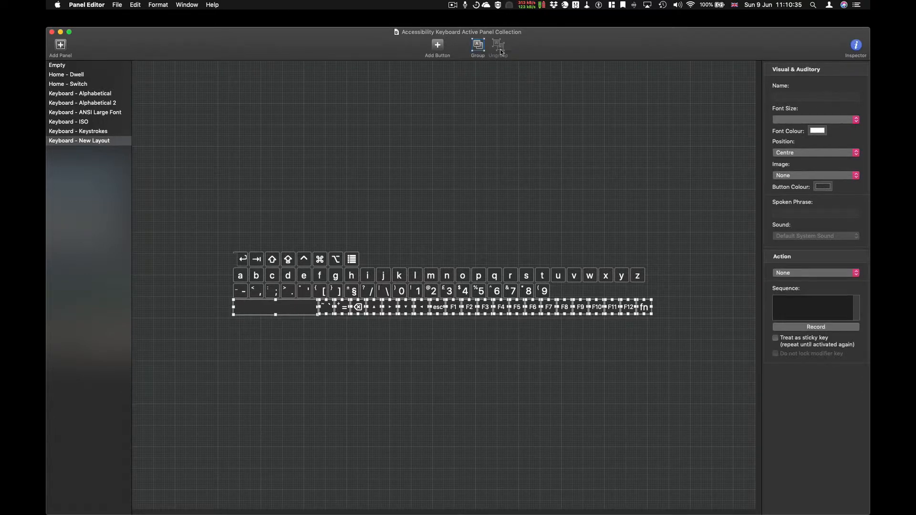
left_click(556, 199)
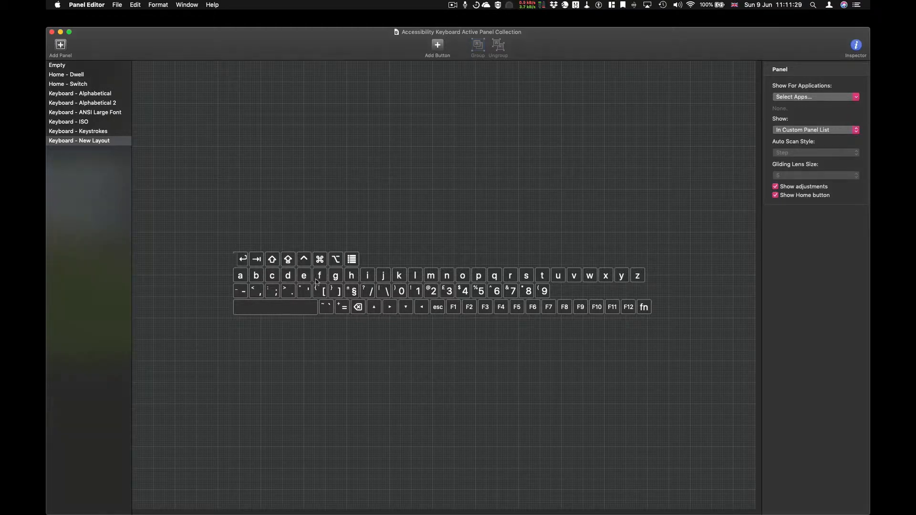
Step: Move Control, Option and Command into a row below the existing keys, and stack Shift, Caps Lock and Tab above Control
left_click_drag(301, 264, 247, 397)
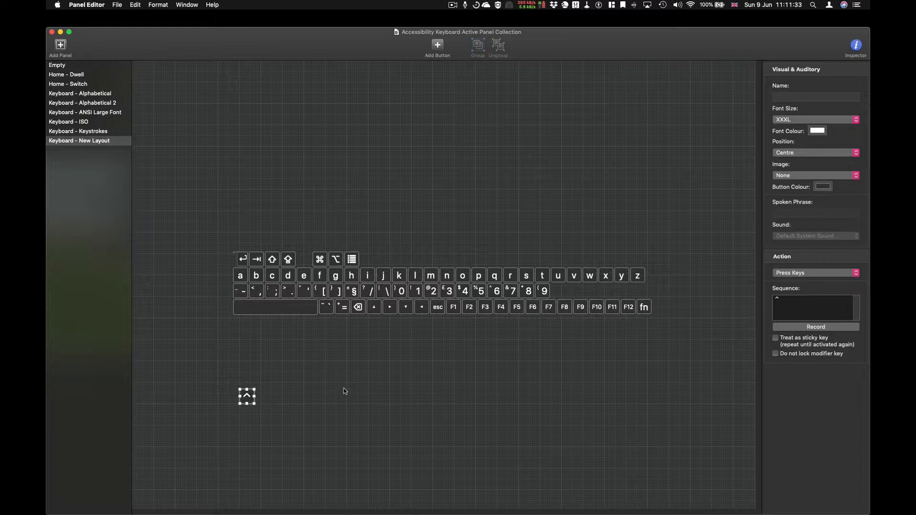
left_click_drag(334, 260, 266, 400)
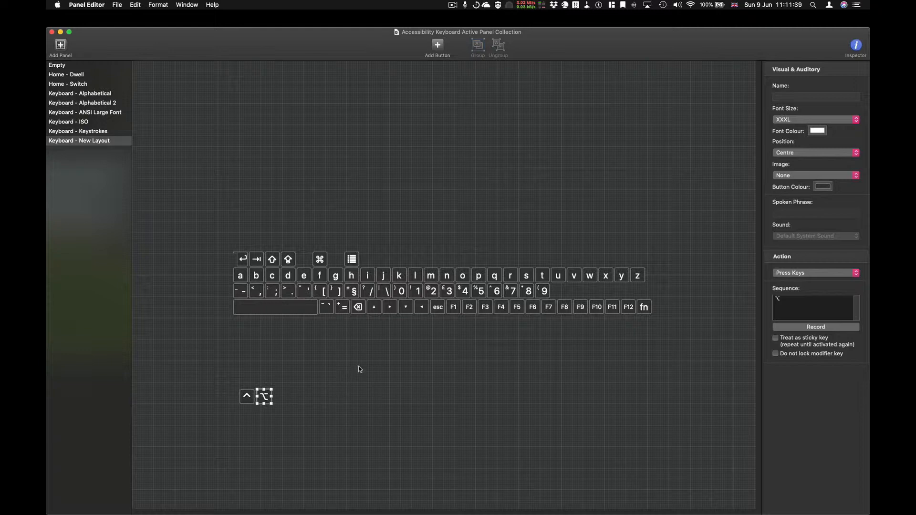
left_click_drag(319, 259, 282, 396)
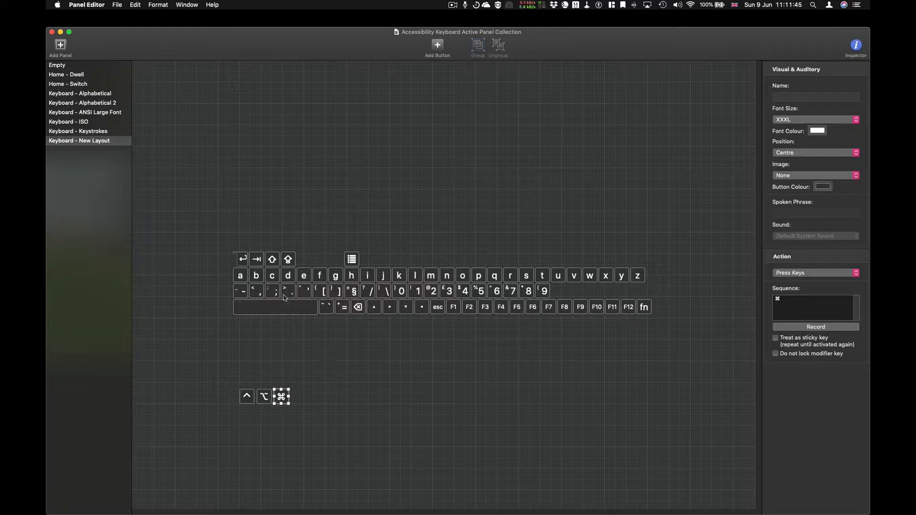
left_click_drag(270, 260, 247, 380)
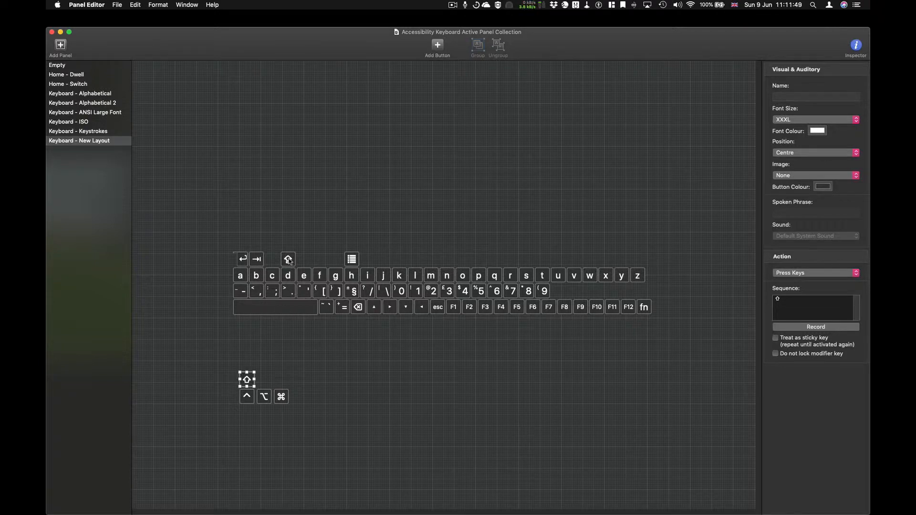
left_click_drag(289, 262, 248, 365)
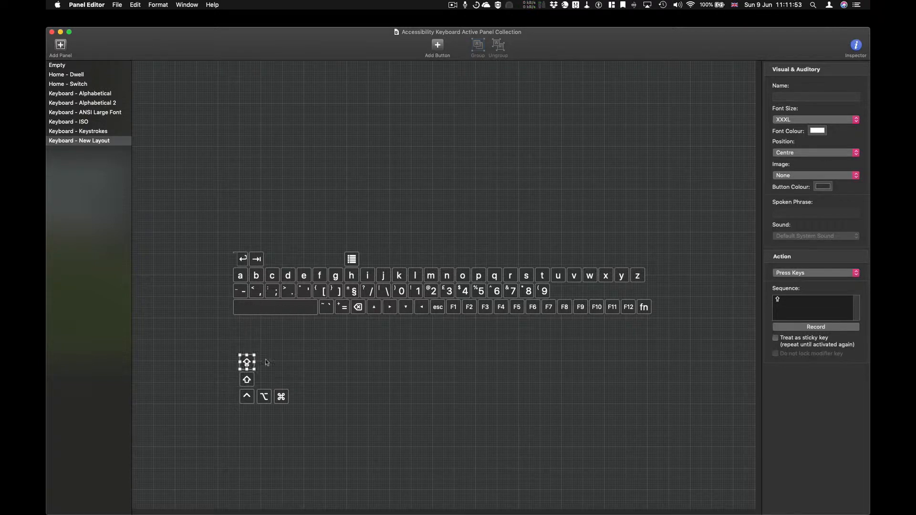
left_click_drag(257, 259, 248, 347)
Step: Arrange the z, x, c, v, b, n and m keys in a row to the right of Shift
left_click_drag(637, 275, 264, 381)
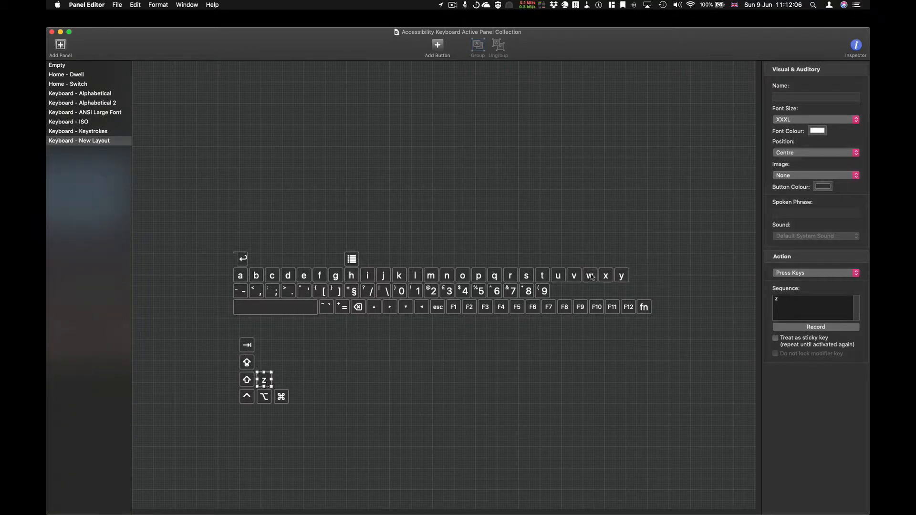
left_click_drag(605, 275, 280, 380)
left_click_drag(271, 275, 299, 381)
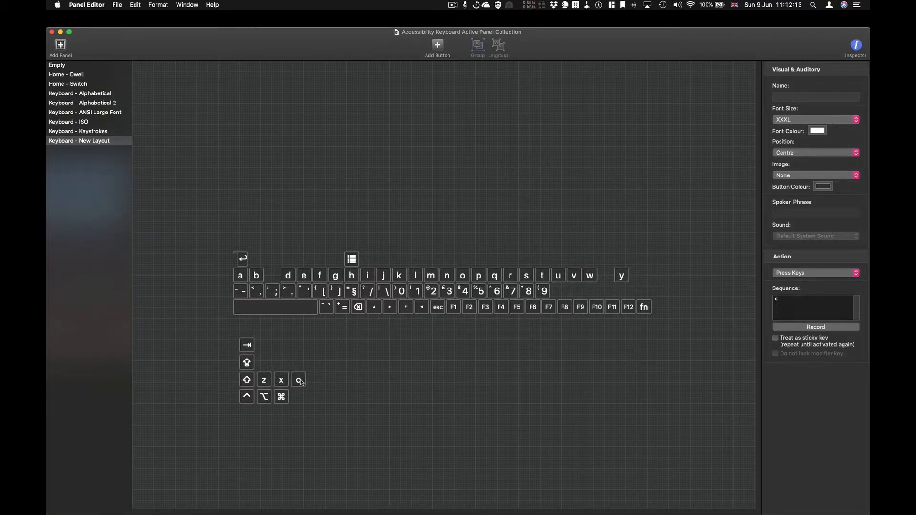
left_click_drag(574, 276, 316, 380)
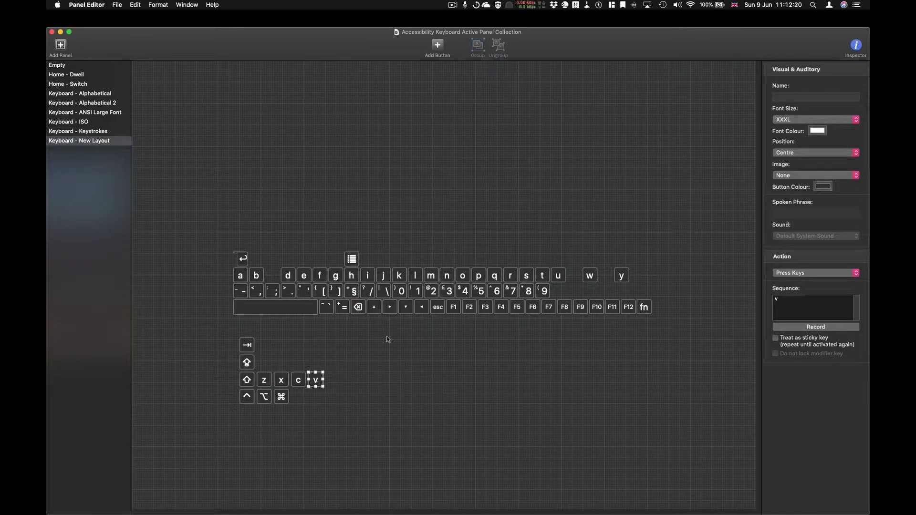
left_click_drag(256, 275, 332, 381)
left_click_drag(446, 277, 367, 380)
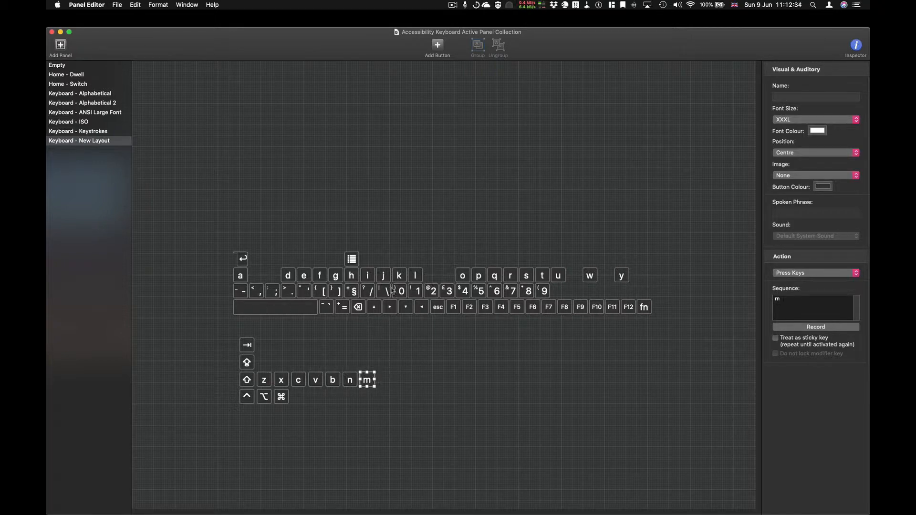
Step: Arrange the a, s, d, f, g, h, j, k and l keys in a row to the right of Caps Lock
left_click_drag(240, 276, 266, 362)
left_click_drag(519, 280, 268, 365)
left_click(269, 365)
left_click_drag(290, 364, 264, 365)
left_click_drag(288, 275, 297, 364)
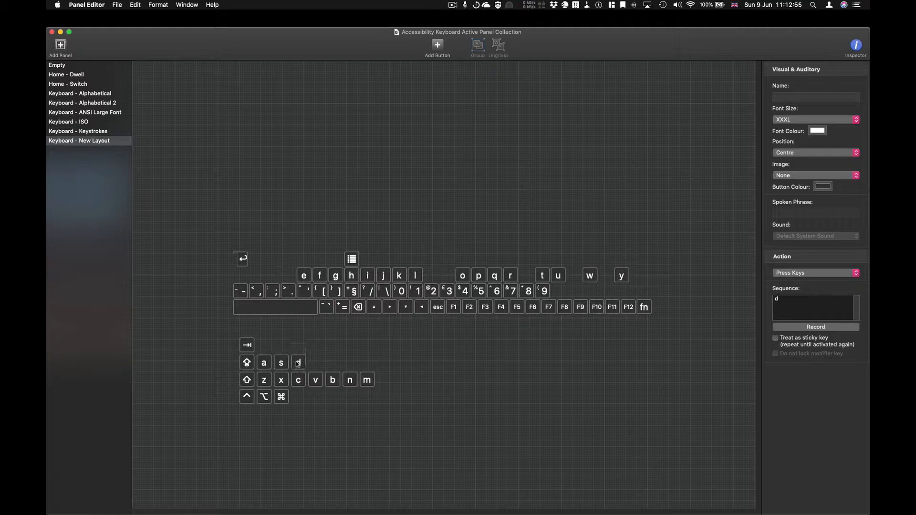
left_click_drag(322, 278, 332, 364)
left_click_drag(352, 276, 349, 364)
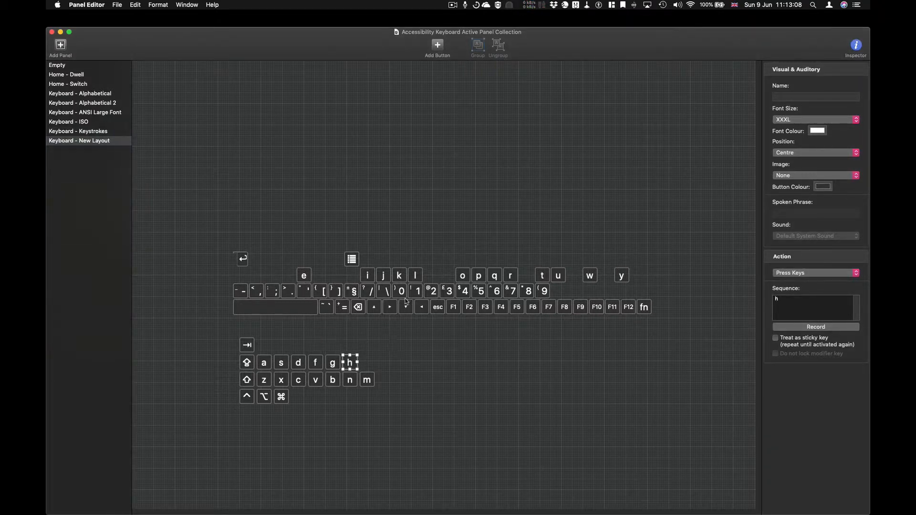
left_click_drag(383, 275, 384, 363)
left_click_drag(414, 275, 400, 365)
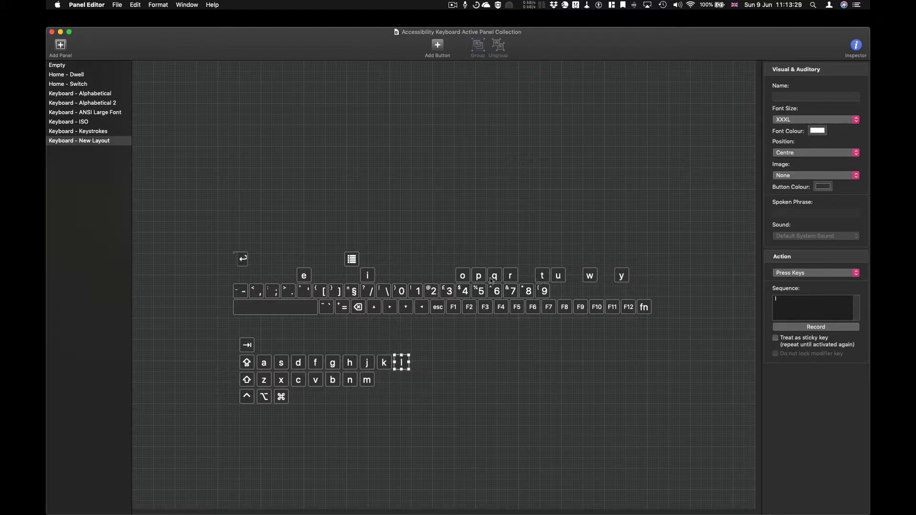
Step: Arrange the q, w, e, r, t, y, u, i, o and p keys in a row to the right of Tab
left_click_drag(494, 276, 264, 345)
left_click_drag(589, 275, 281, 346)
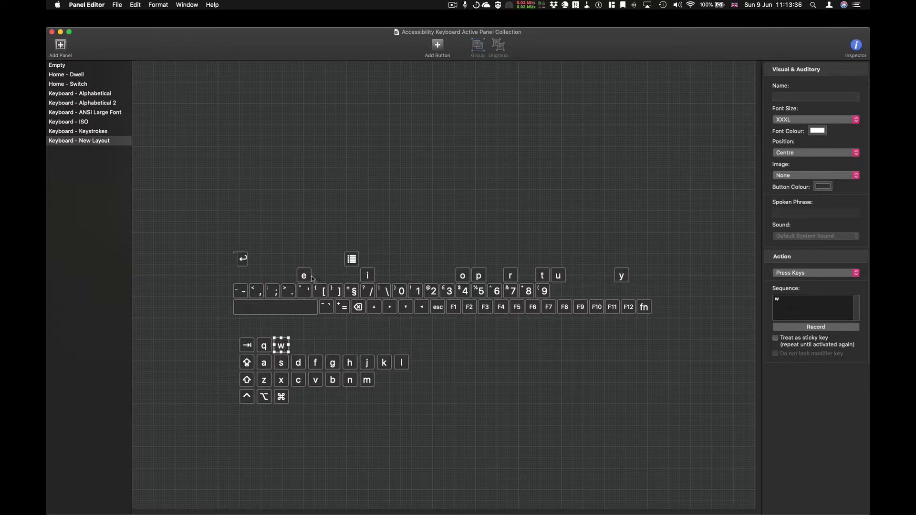
left_click_drag(304, 275, 298, 347)
left_click_drag(510, 275, 315, 346)
left_click_drag(541, 275, 334, 346)
left_click_drag(621, 275, 350, 345)
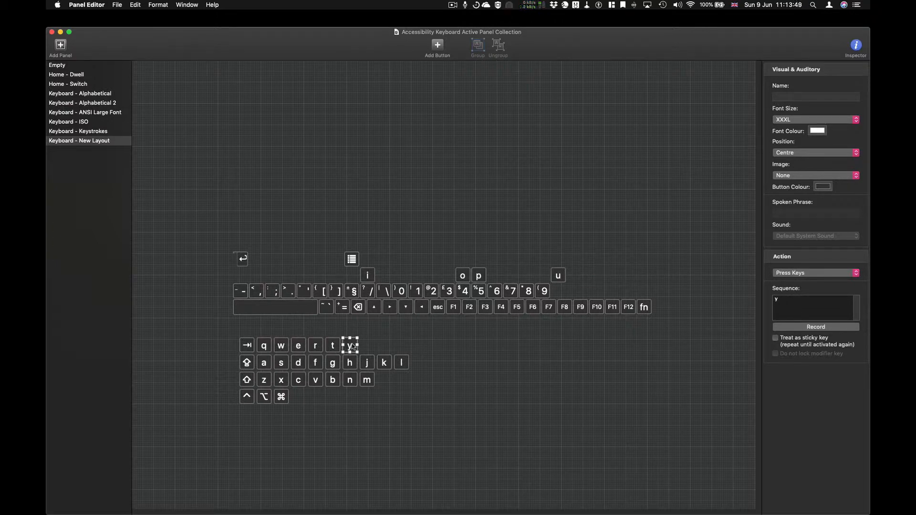
left_click_drag(553, 276, 367, 345)
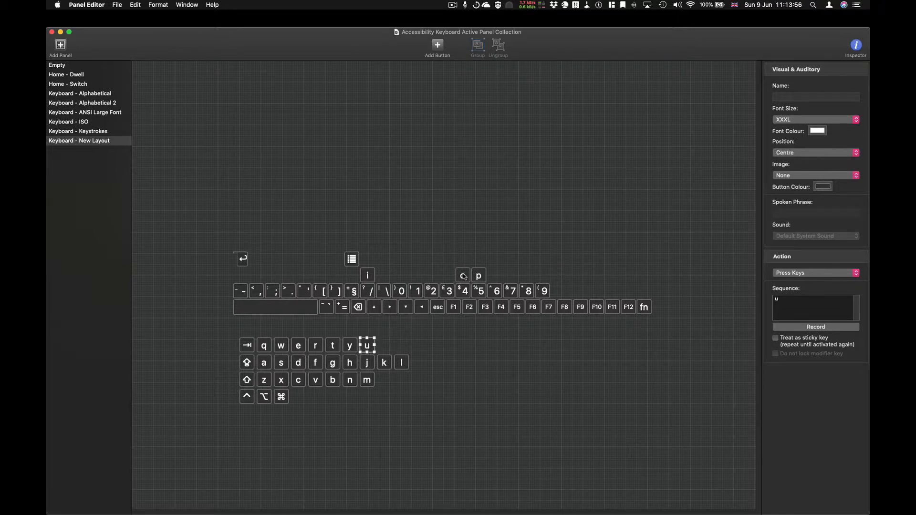
left_click_drag(369, 277, 384, 346)
left_click_drag(463, 275, 402, 346)
left_click_drag(477, 275, 417, 346)
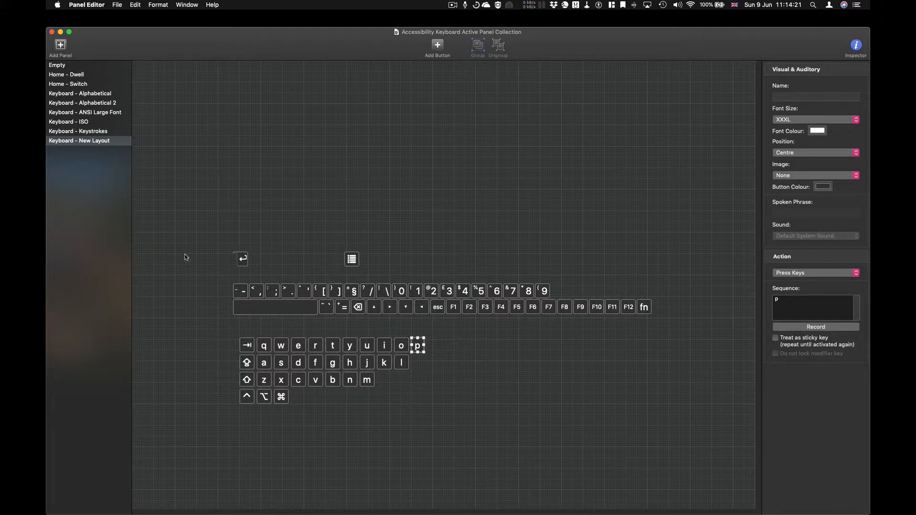
Step: Move the unplaced number, punctuation and function keys higher above the new layout, keeping the p key beside o
left_click_drag(219, 245, 633, 318)
left_click_drag(428, 296, 435, 216)
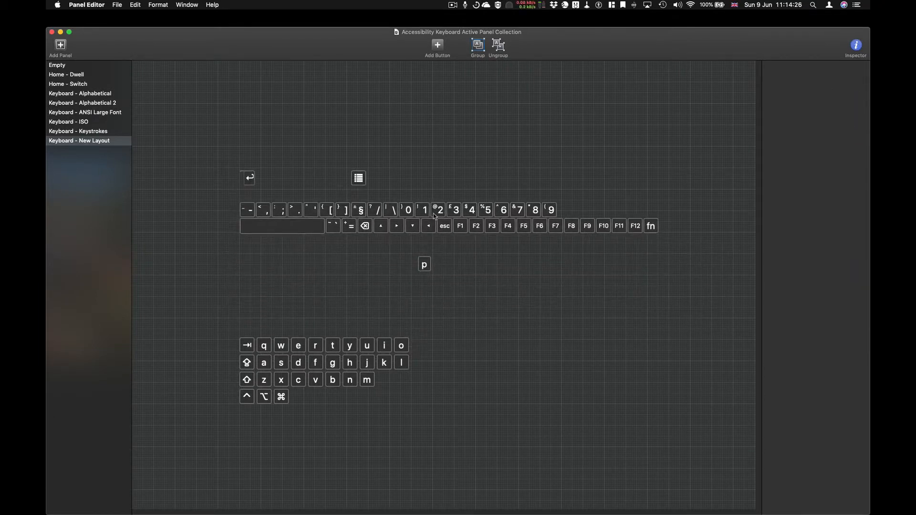
left_click(564, 331)
left_click_drag(424, 265, 417, 348)
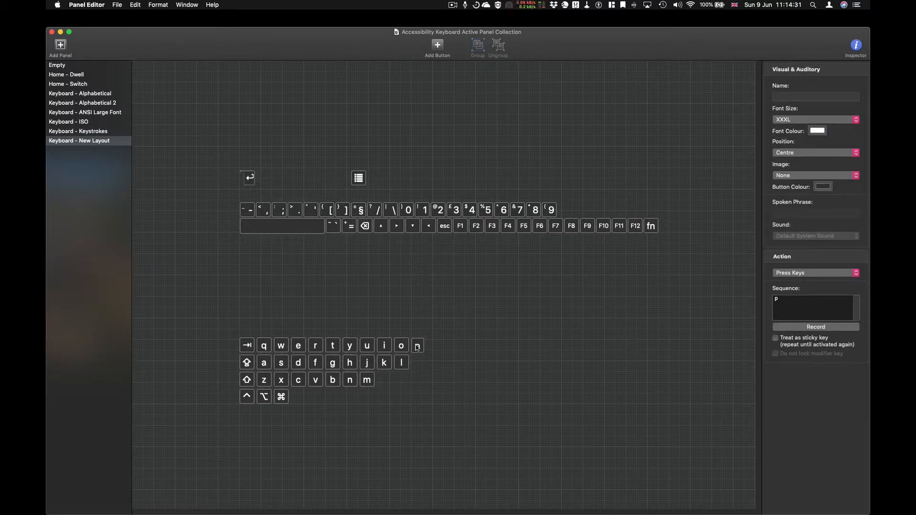
left_click(455, 302)
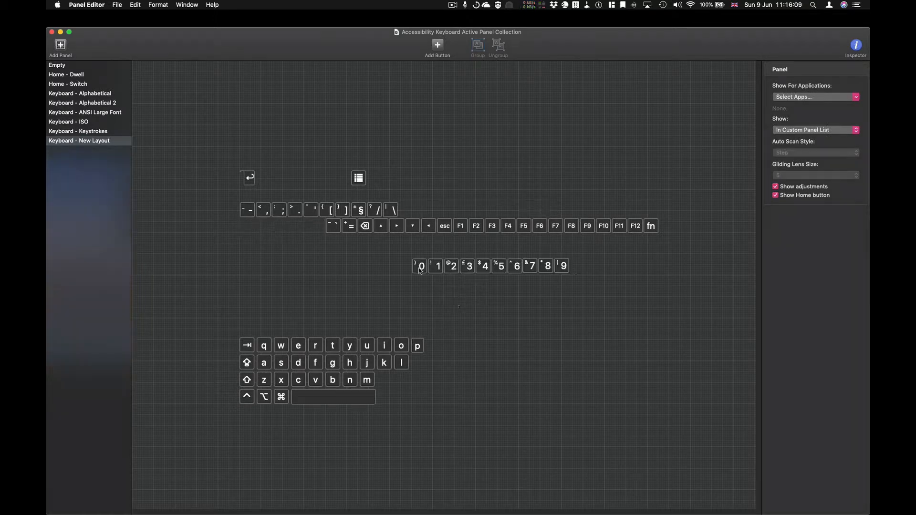
Step: Place two blank buttons side by side above the q and w keys
left_click(420, 267)
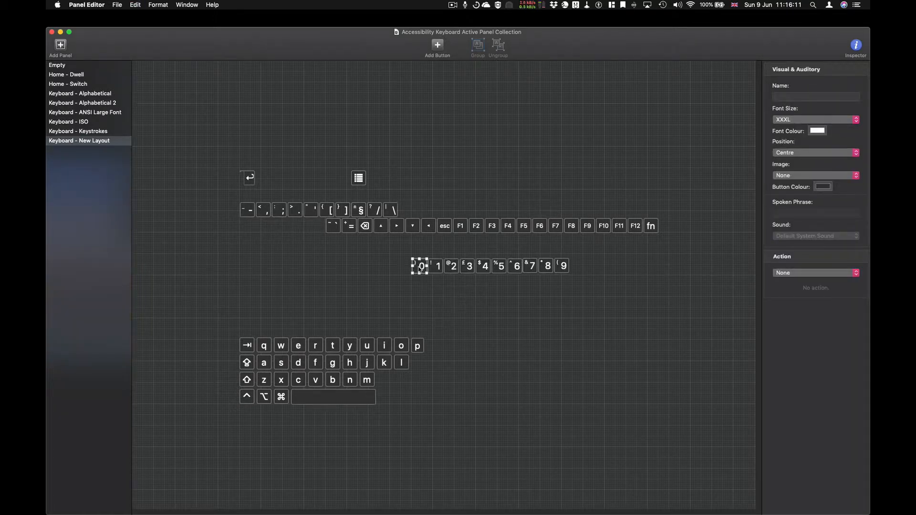
key("super+v")
left_click_drag(419, 267, 280, 331)
key("super+c")
key("super+v")
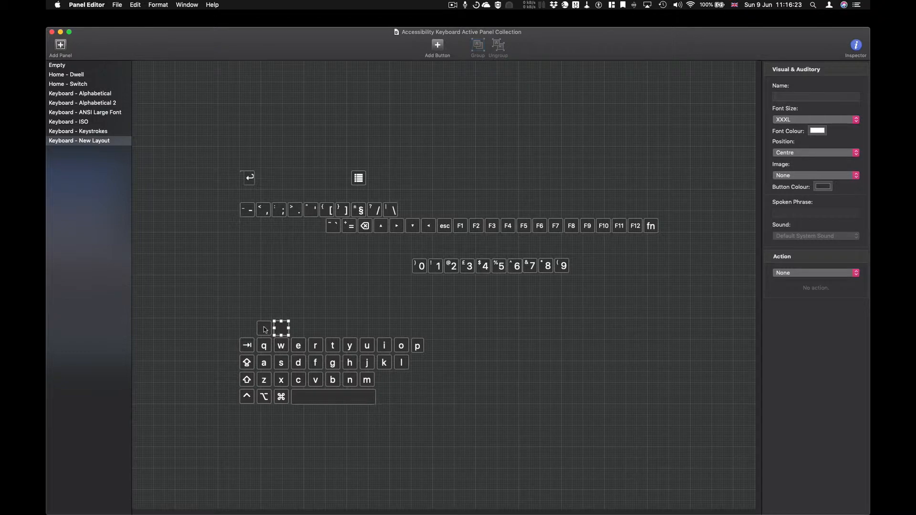
Step: Duplicate the blank buttons to extend the row above the q row to twelve buttons
left_click(265, 329, "shift")
key("super+v")
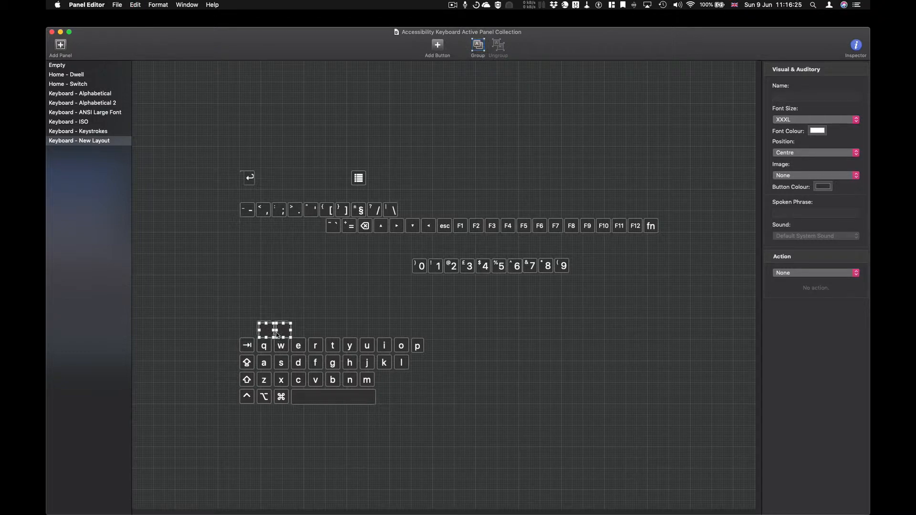
left_click_drag(281, 334, 311, 330)
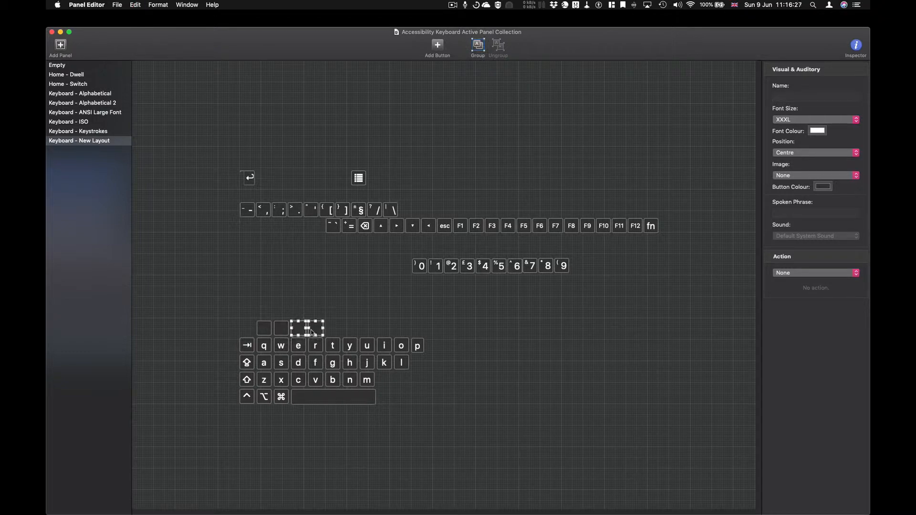
left_click(282, 332, "shift")
key("super+c")
key("super+v")
left_click_drag(287, 329, 356, 330)
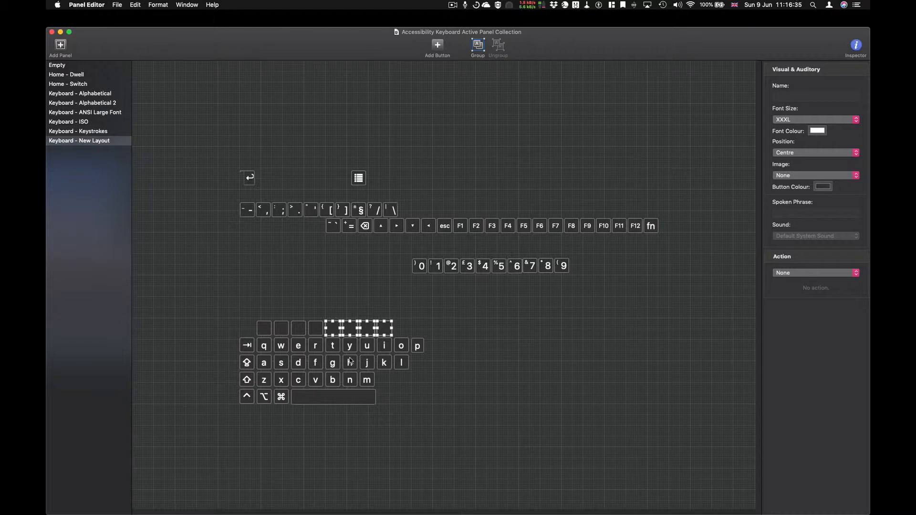
key("super+v")
left_click_drag(349, 331, 419, 332)
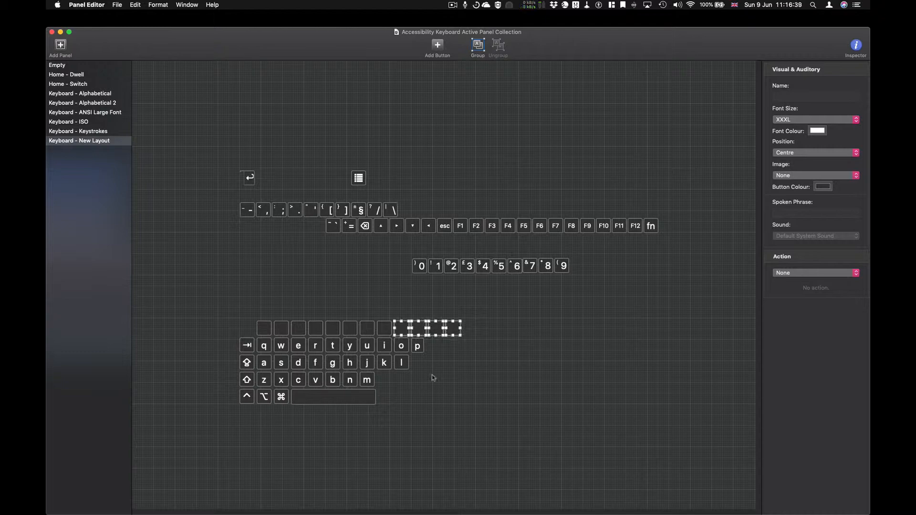
left_click(471, 358)
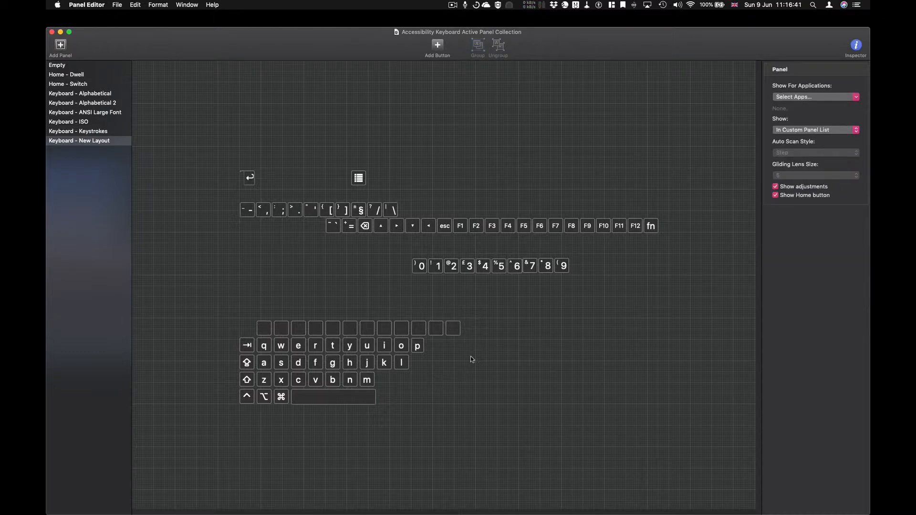
Step: Name the blank button above q 1, set its action to Press Keys and record 1 as its sequence
left_click(265, 331)
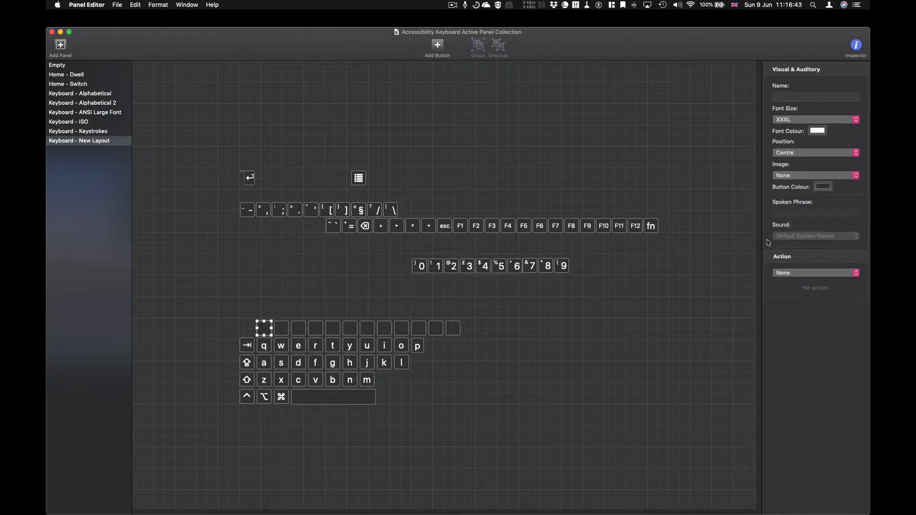
left_click(789, 97)
type("1")
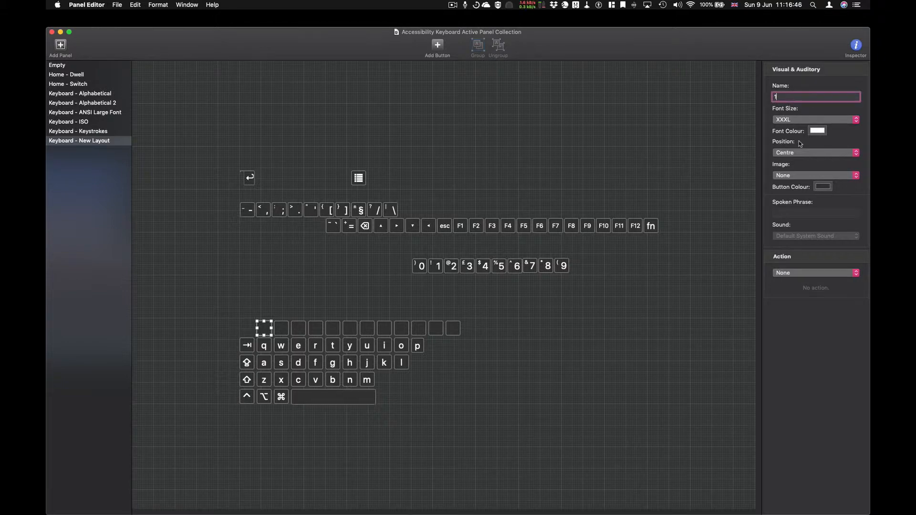
left_click(805, 275)
left_click(806, 327)
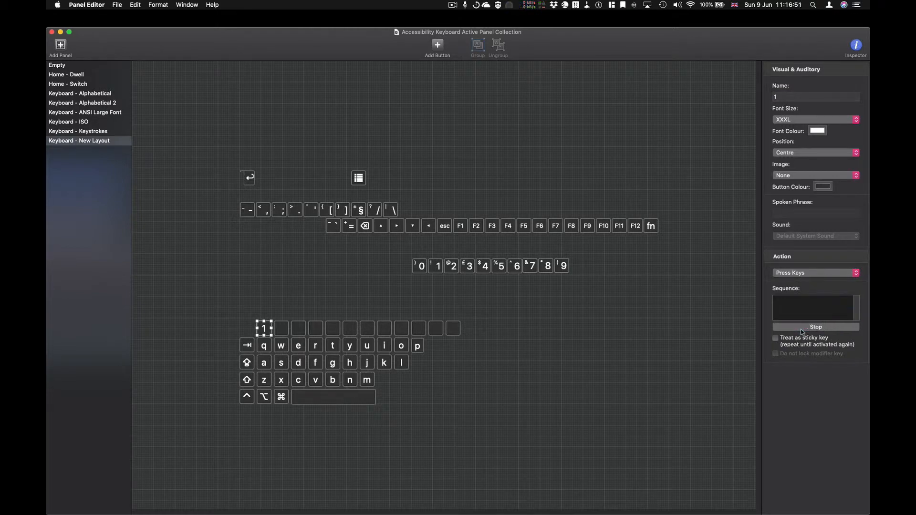
key("1")
left_click(809, 329)
Step: Name the blank button above w 2, set its action to Press Keys and record 2 as its sequence
left_click(285, 330)
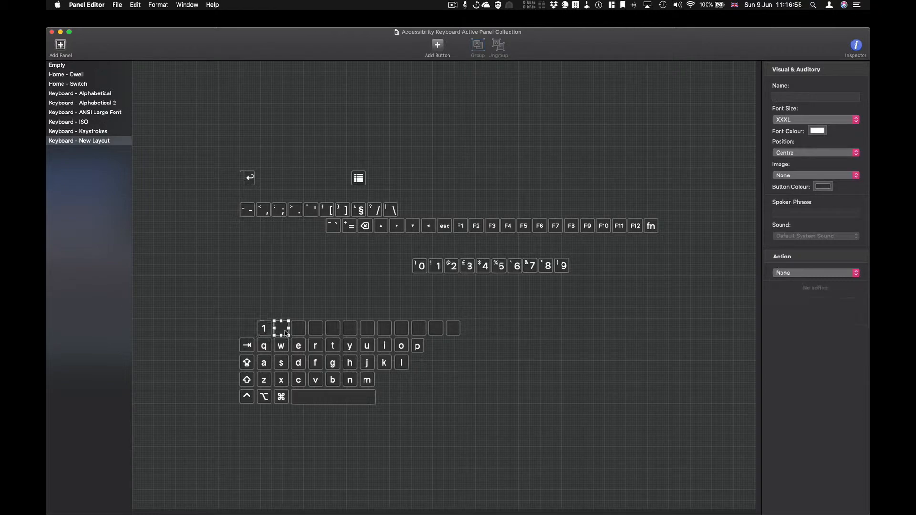
left_click(811, 97)
type("2")
left_click(794, 272)
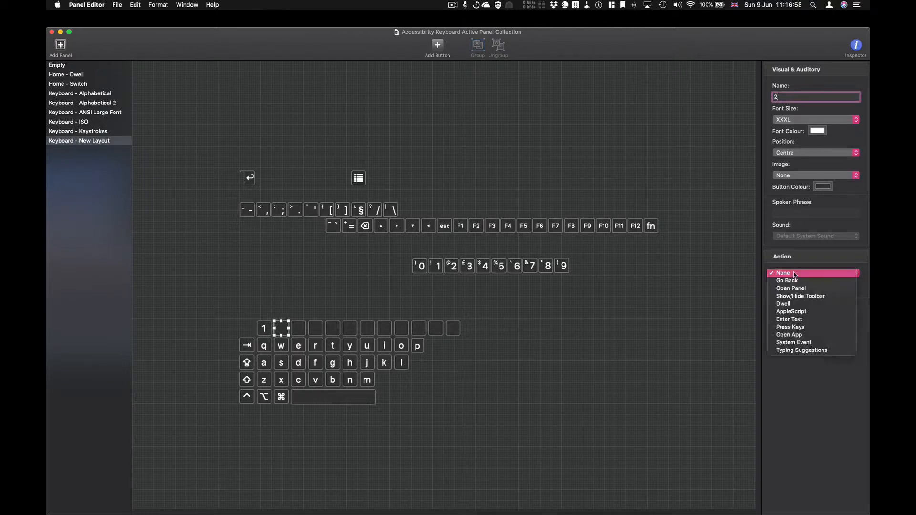
left_click(808, 327)
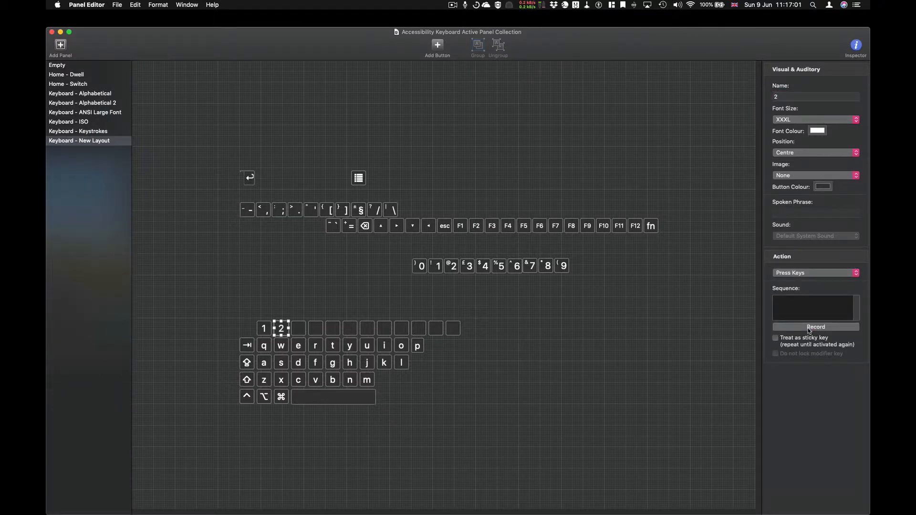
left_click(809, 329)
left_click(809, 328)
Step: Name the blank button above e 3, set its action to Press Keys and record 3 as its sequence
left_click(302, 329)
left_click(800, 98)
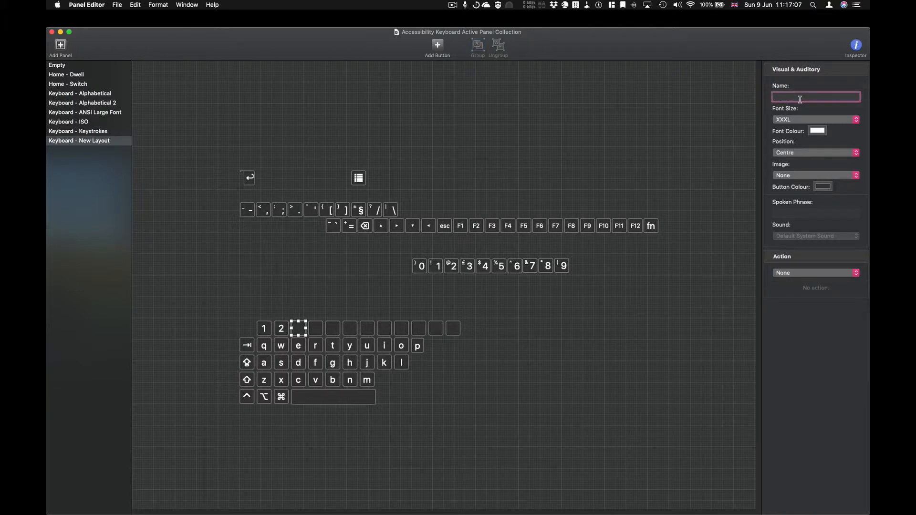
type("3")
left_click(796, 273)
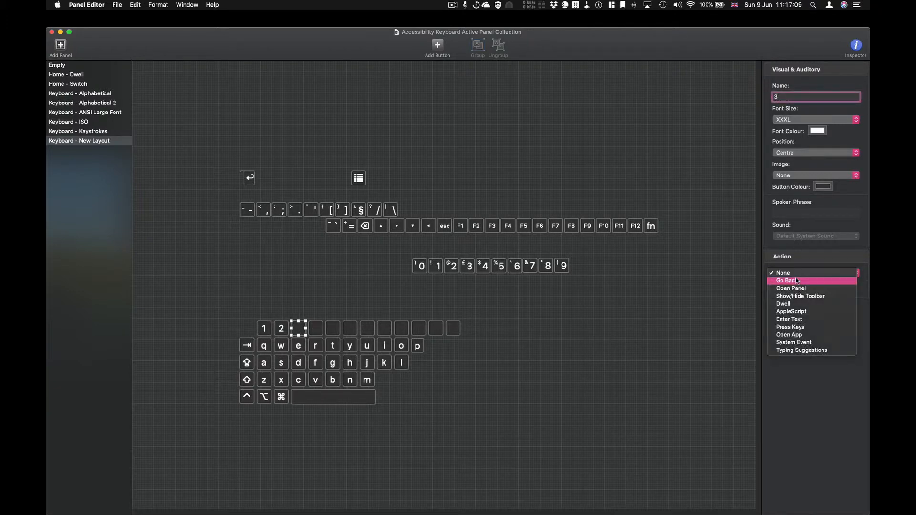
left_click(801, 329)
left_click(808, 328)
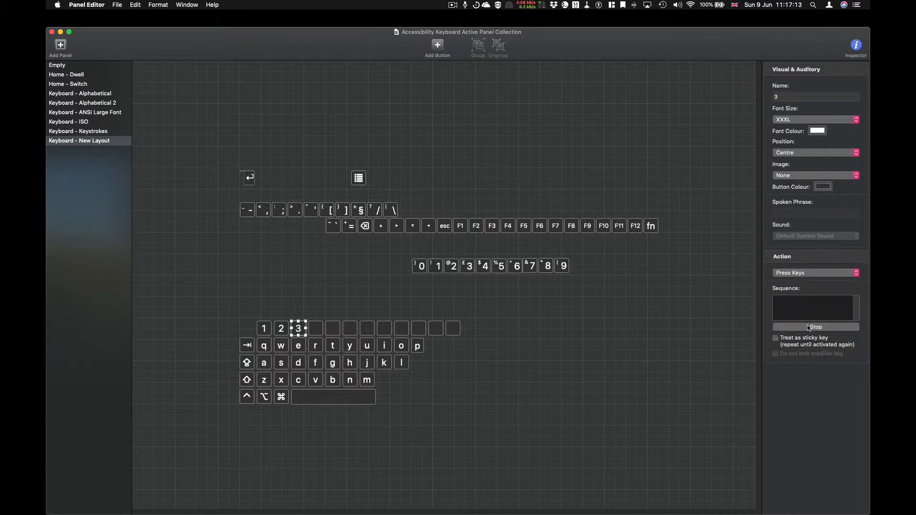
key("3")
left_click(788, 327)
Step: Name the blank button above r 4, set its action to Press Keys and record 4 as its sequence
left_click(316, 330)
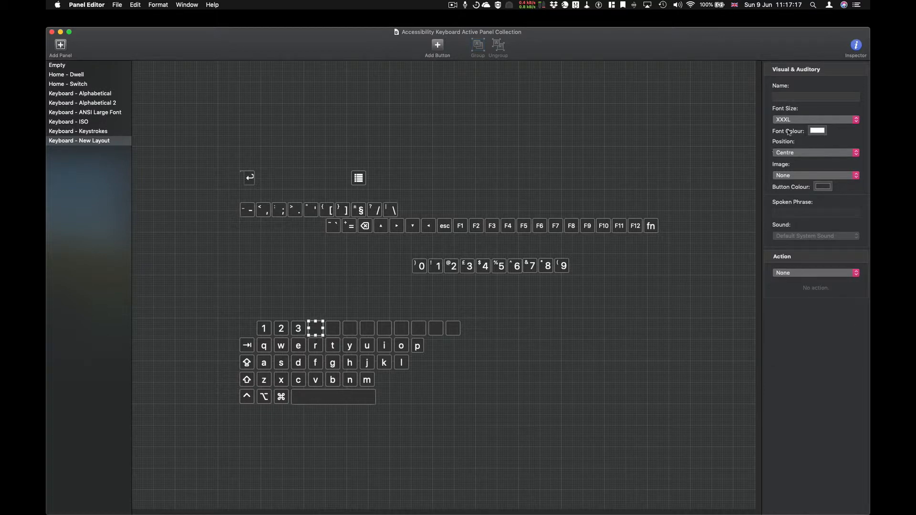
left_click(798, 97)
type("4")
left_click(798, 272)
left_click(798, 296)
left_click(796, 327)
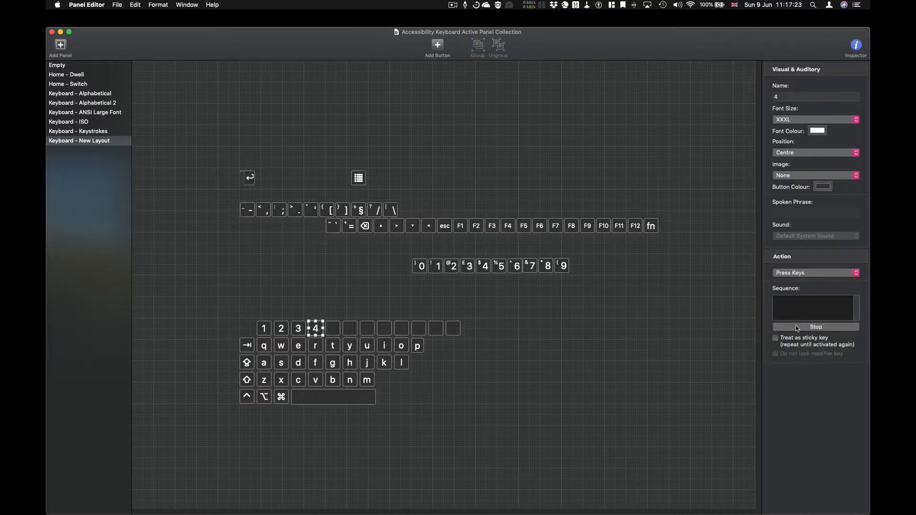
key("4")
Step: Name the blank button above t 5, set its action to Press Keys and record 5 as its sequence
left_click(332, 328)
left_click(792, 97)
type("5")
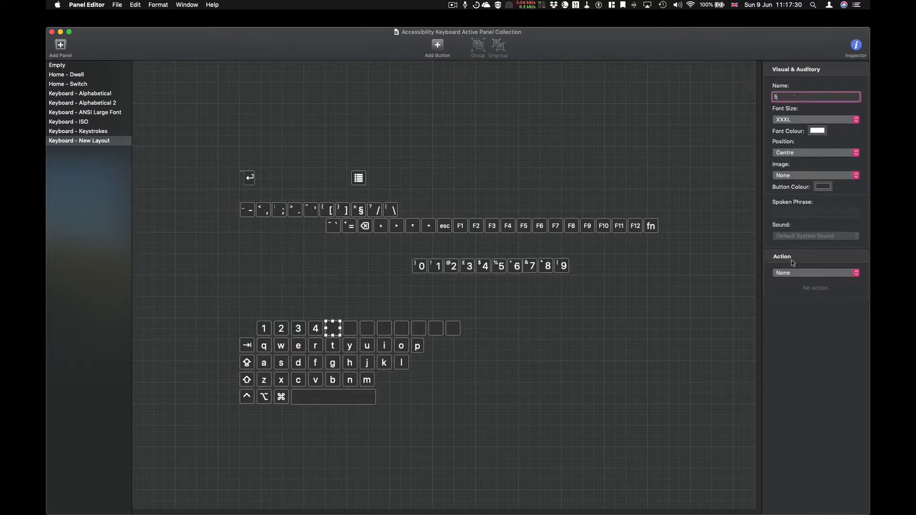
left_click(793, 273)
left_click(800, 328)
left_click(790, 328)
key("5")
left_click(790, 328)
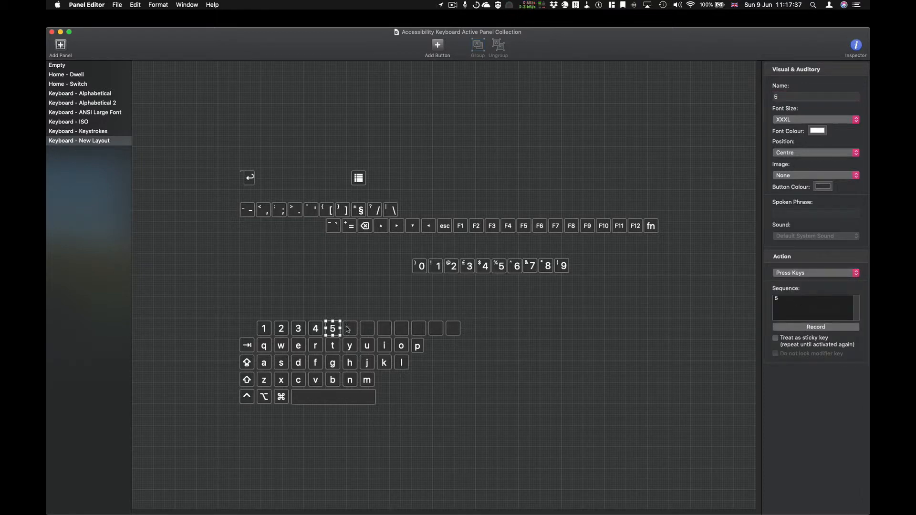
Step: Name the blank button above y 6, set its action to Press Keys and record 6 as its sequence
left_click(349, 328)
left_click(792, 97)
type("6")
left_click(793, 273)
left_click(802, 317)
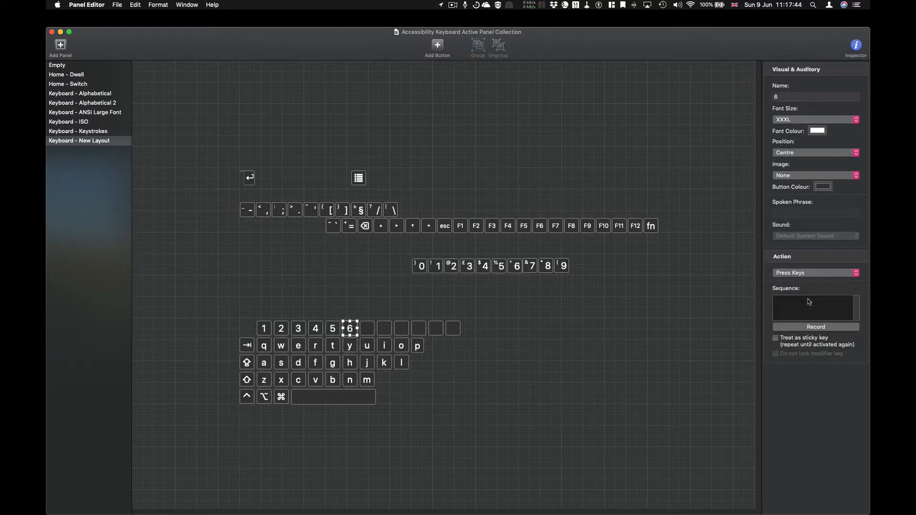
left_click(805, 327)
key("6")
left_click(805, 327)
Step: Name the blank button above u 7, set its action to Press Keys and record 7 as its sequence
left_click(367, 328)
left_click(792, 97)
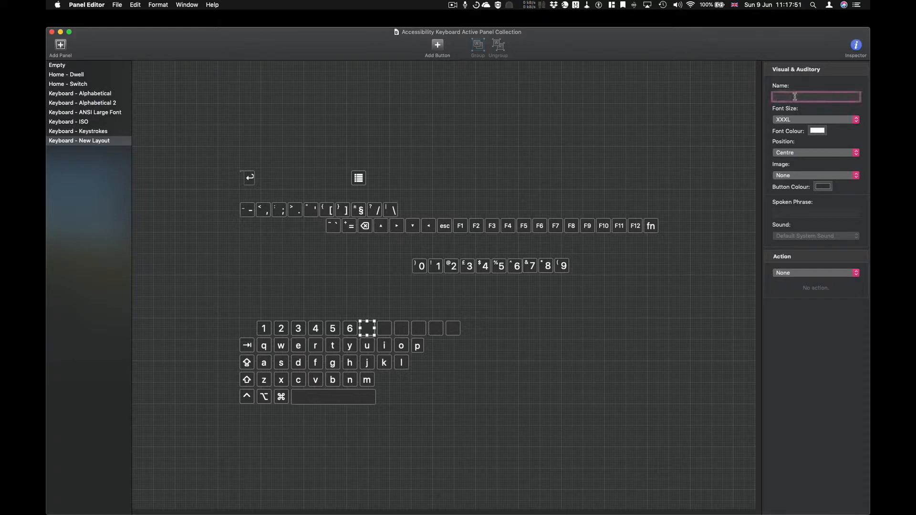
type("7")
left_click(797, 272)
left_click(797, 327)
left_click(797, 327)
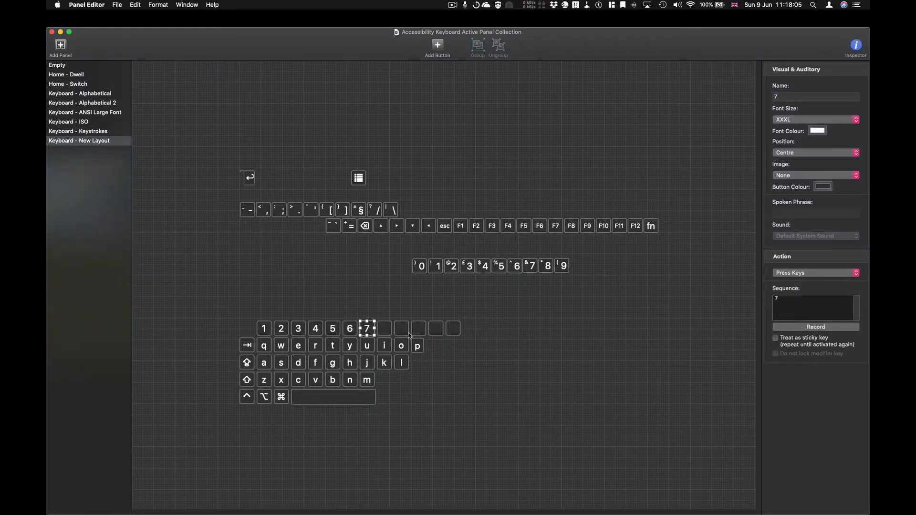
Step: Name the blank button above i 8 and set its action to Press Keys
left_click(384, 329)
left_click(792, 97)
type("8")
left_click(794, 272)
left_click(797, 327)
Step: Name the blank button above o 9 and set its action to Press Keys
left_click(402, 328)
left_click(792, 97)
type("9")
left_click(794, 273)
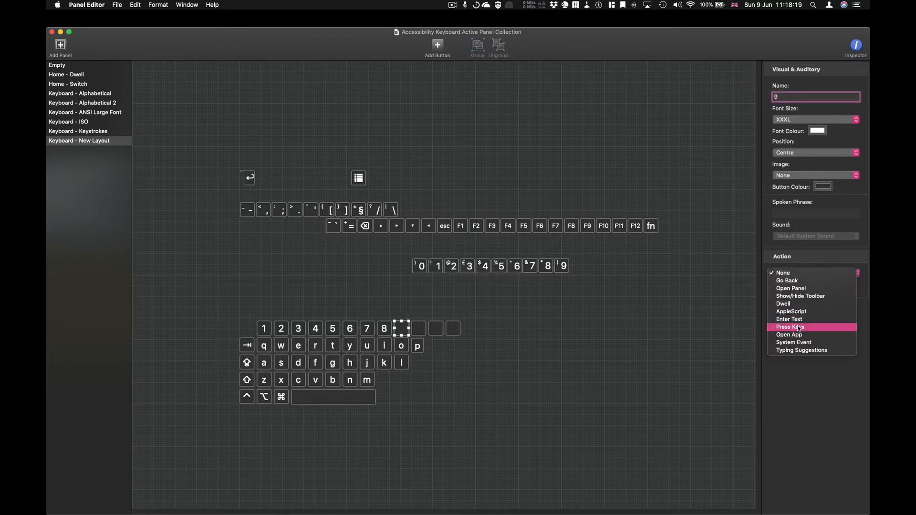
left_click(798, 327)
Step: Name the blank button above p 0, give it the Press Keys action with sequence 0, and clear the selection
left_click(419, 328)
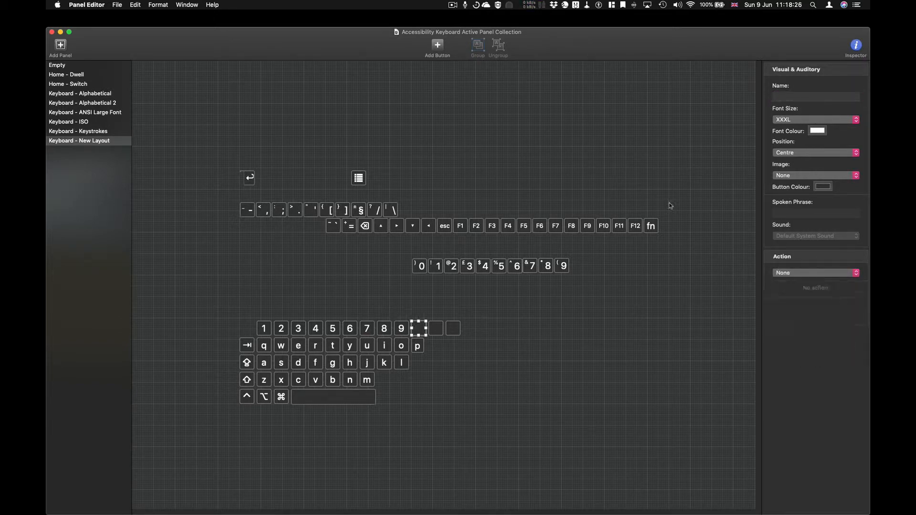
left_click(793, 97)
type("0")
left_click(794, 272)
left_click(800, 328)
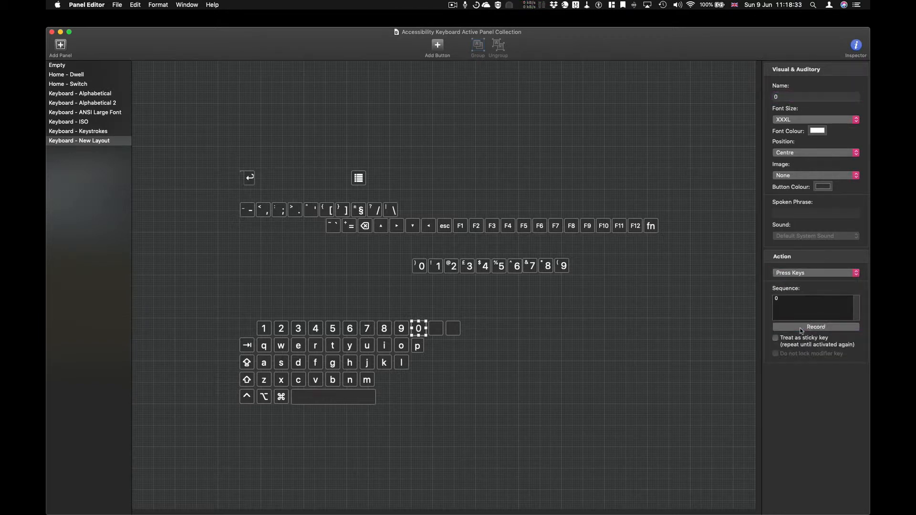
left_click(595, 333)
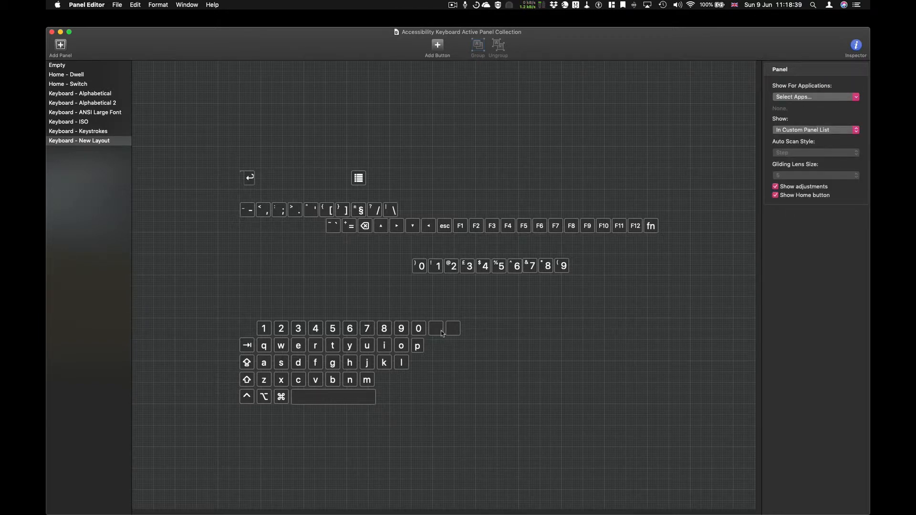
Step: Duplicate the two blank buttons after 0 and place the copies directly after the p key
left_click(437, 333)
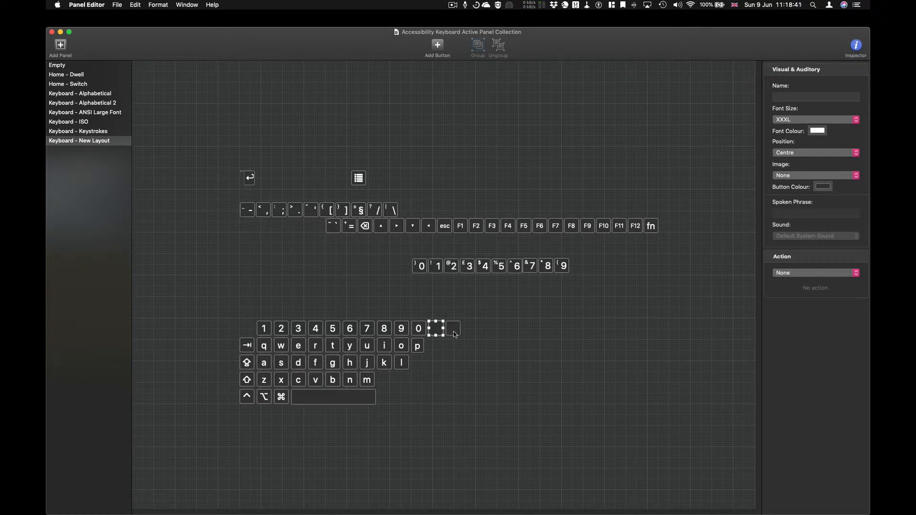
left_click(453, 334, "shift")
key("super+d")
mouse_move(453, 332)
left_mouse_down()
mouse_move(453, 357)
mouse_move(452, 347)
left_mouse_up()
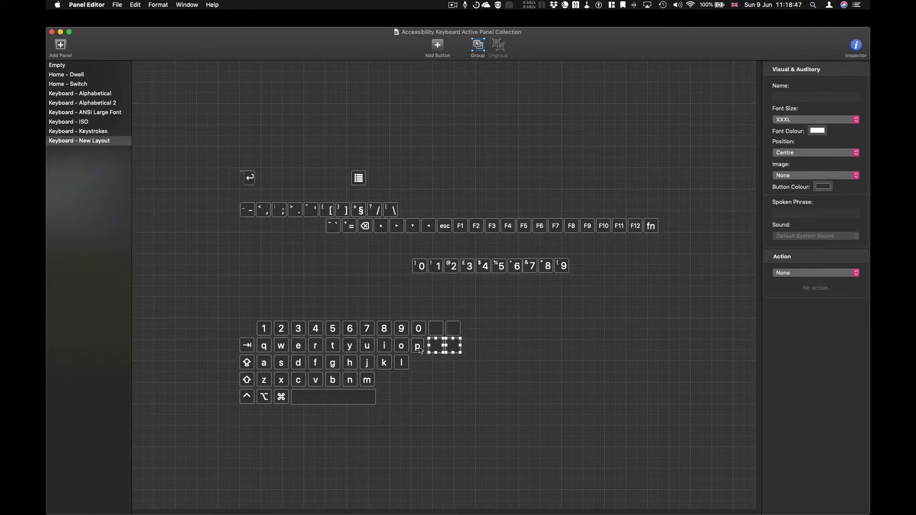
Step: Widen the p key slightly to close the gap to the blank button beside it
left_click(420, 349)
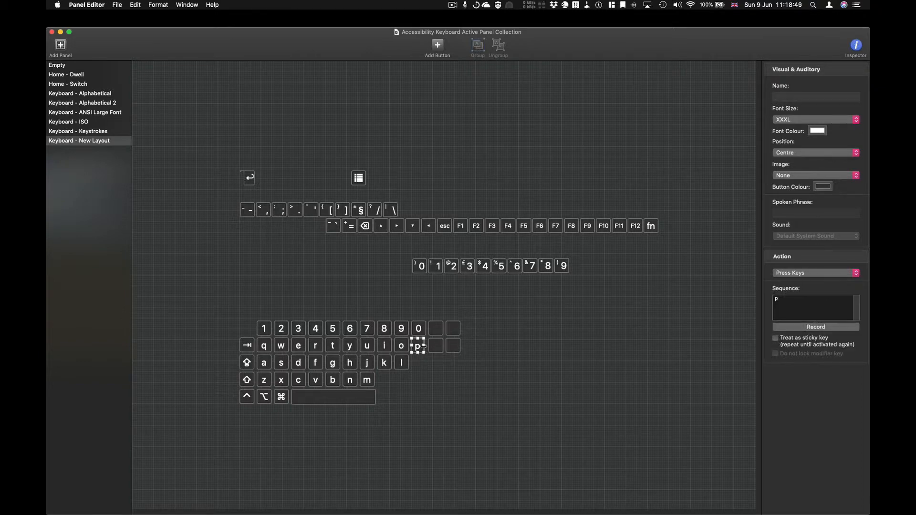
left_click_drag(424, 347, 426, 347)
left_click(425, 366)
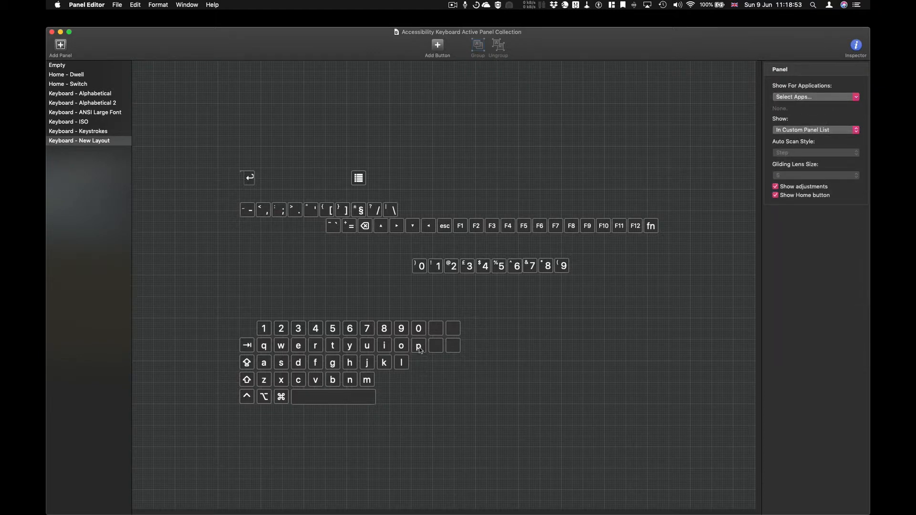
Step: Equalise the width and height of the o and p keys, and clear the selection
left_click(419, 350)
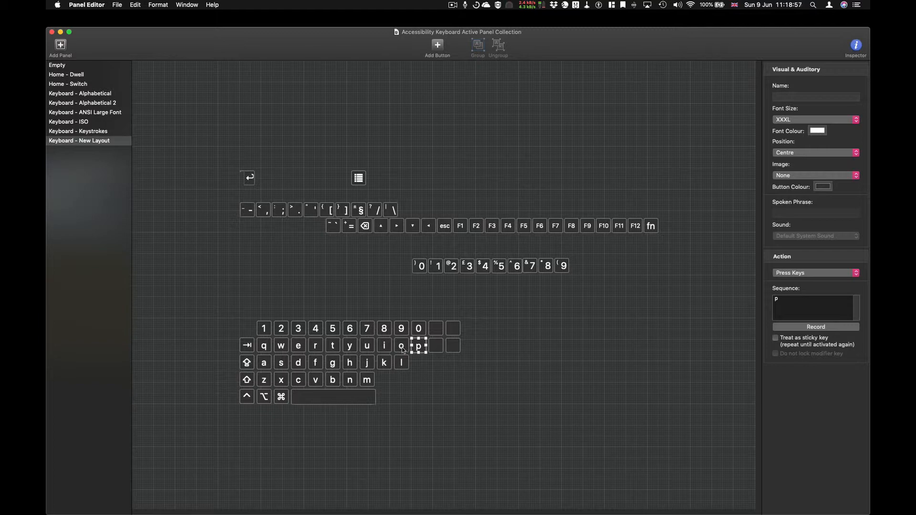
left_click(402, 351, "shift")
left_click(150, 7)
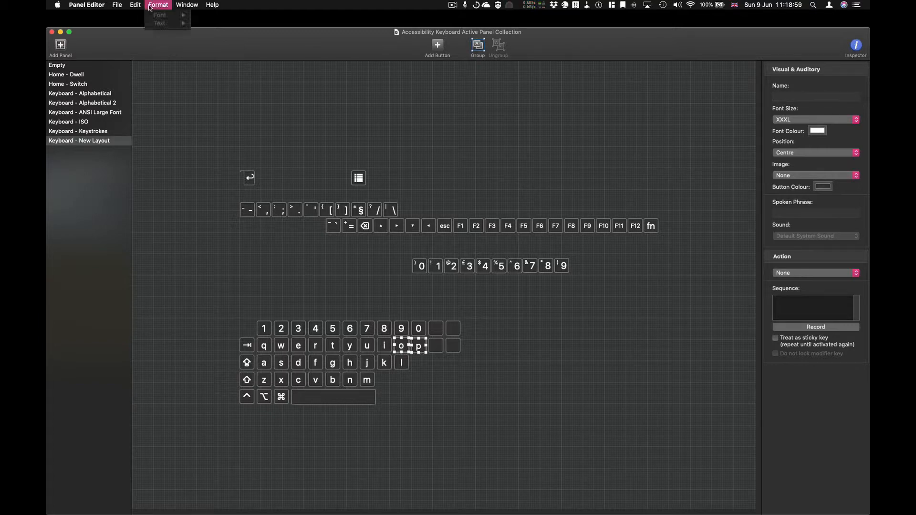
mouse_move(135, 5)
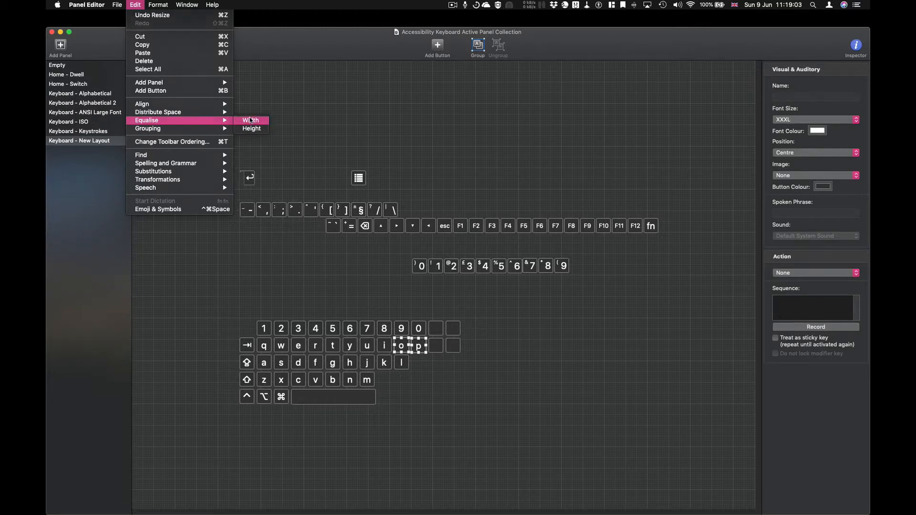
left_click(250, 121)
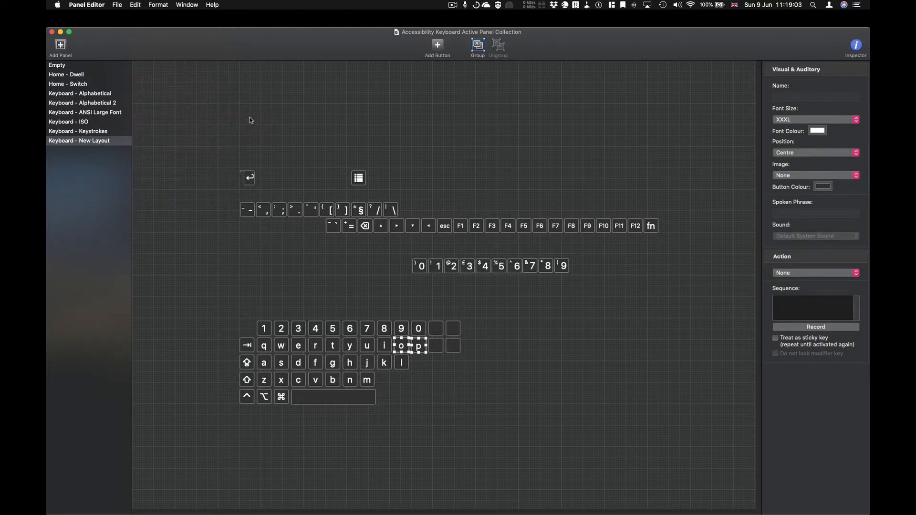
left_click(143, 5)
mouse_move(210, 121)
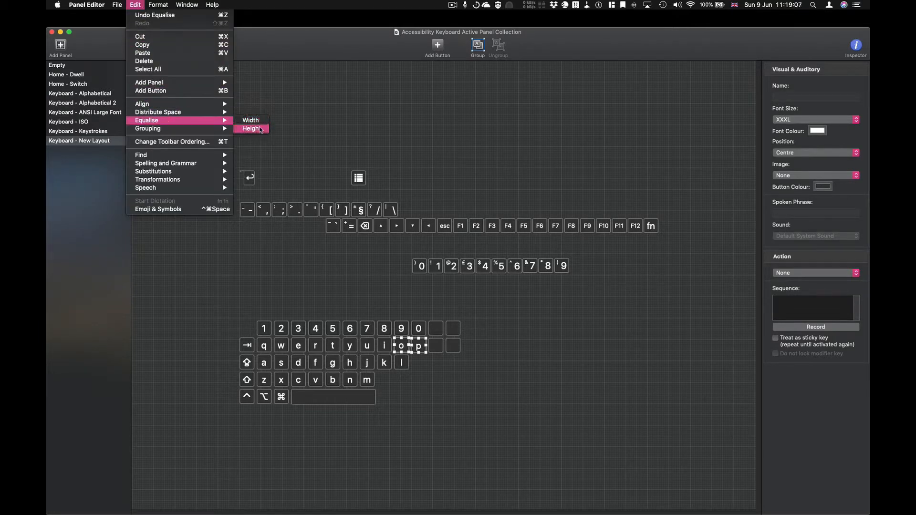
left_click(260, 128)
left_click(427, 354)
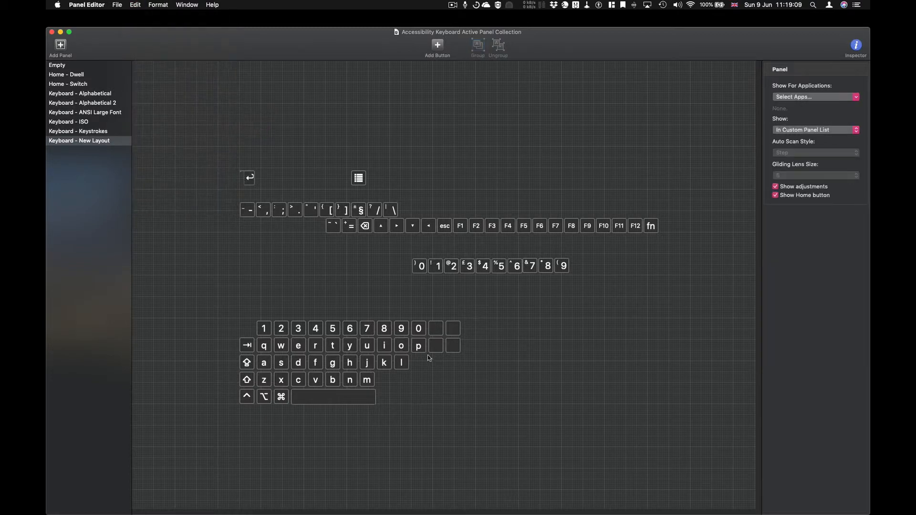
left_click(418, 347)
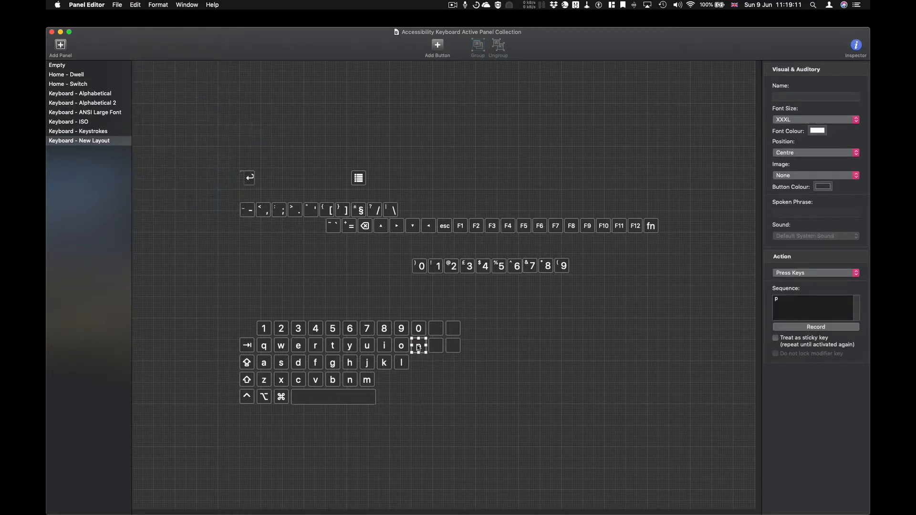
left_click(416, 366)
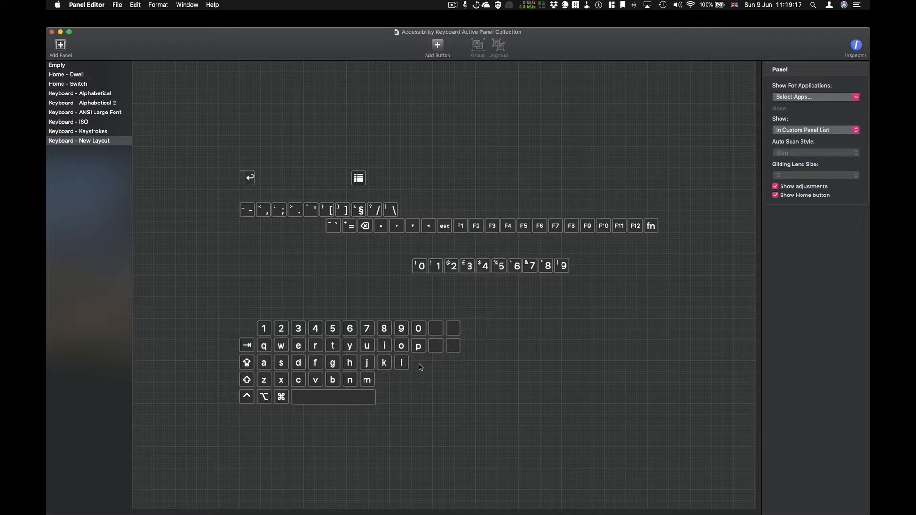
Step: Duplicate the two blank buttons beside p to place four blanks after l and two after m
left_click(436, 347)
left_click(458, 352, "shift")
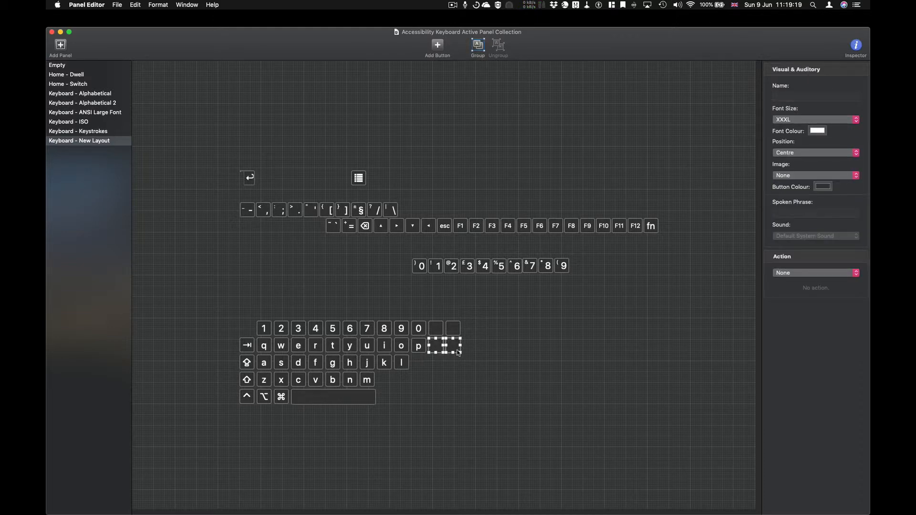
left_click_drag(453, 350, 390, 384)
Step: Duplicate the three blank buttons nearest l and place the copies at the end of the z row
left_click(419, 365)
left_click(435, 365, "shift")
left_click(452, 366, "shift")
key("super+d")
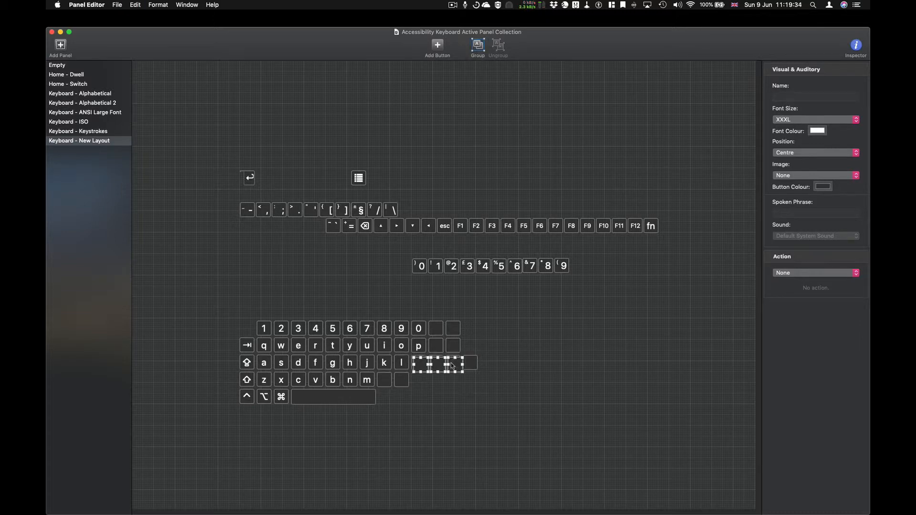
left_click_drag(452, 366, 452, 384)
left_click(528, 382)
Step: Name the blank button after 0 [, set its action to Press Keys and record [ as its sequence
left_click(435, 328)
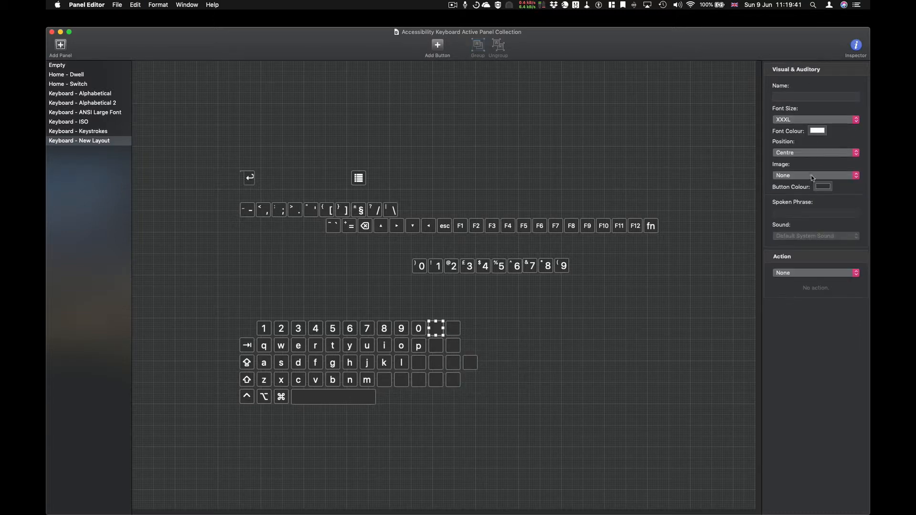
left_click(785, 96)
type("[")
left_click(794, 272)
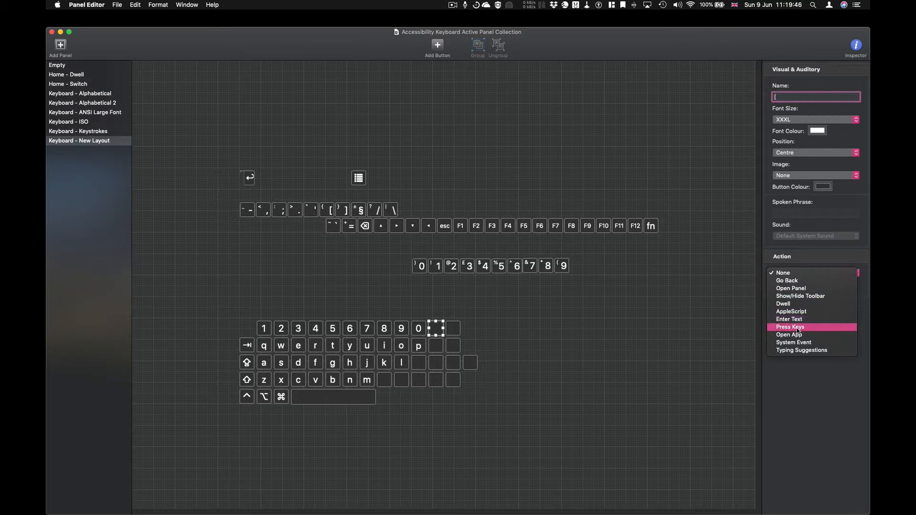
left_click(797, 327)
left_click(796, 327)
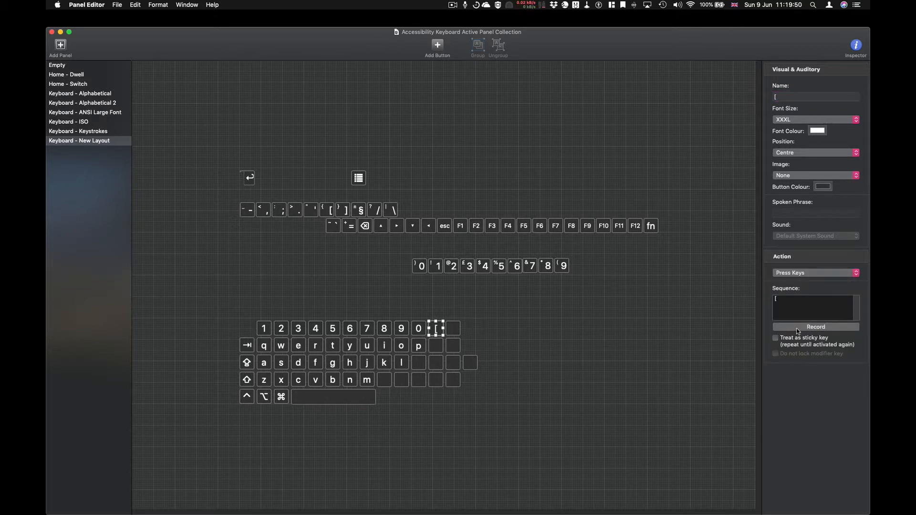
Step: Name the blank button after [ as ], set its action to Press Keys and record ] as its sequence
left_click(455, 330)
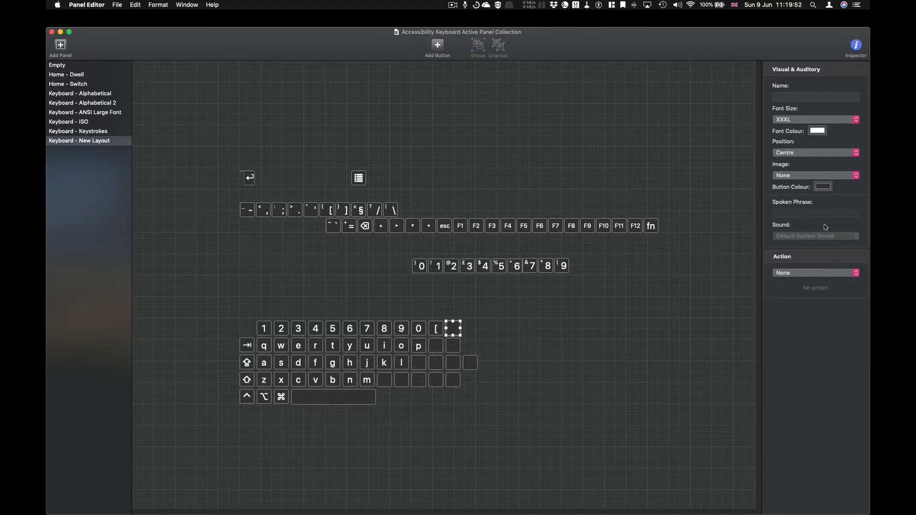
left_click(798, 97)
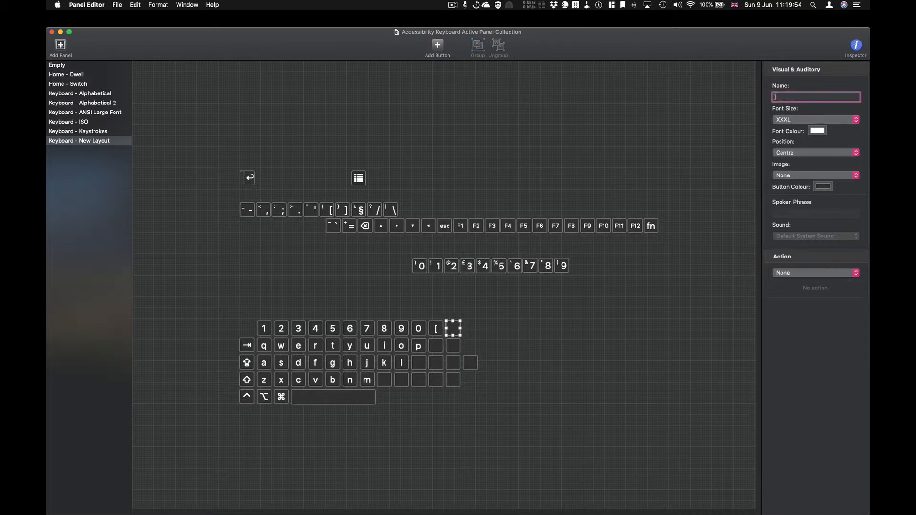
left_click(806, 272)
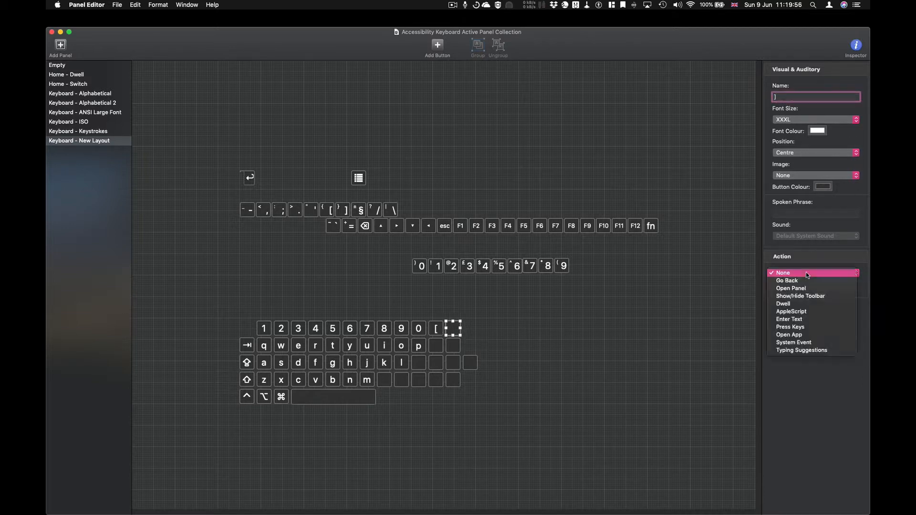
left_click(807, 326)
left_click(806, 327)
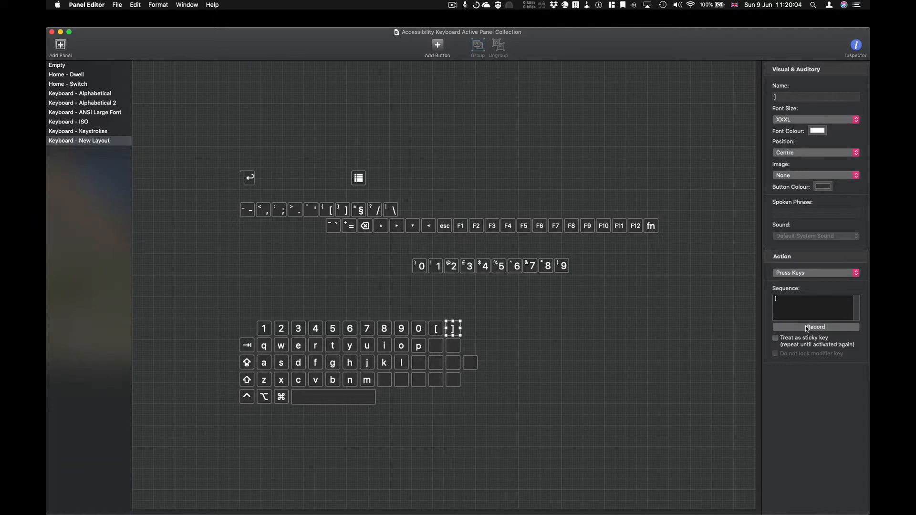
left_click(538, 330)
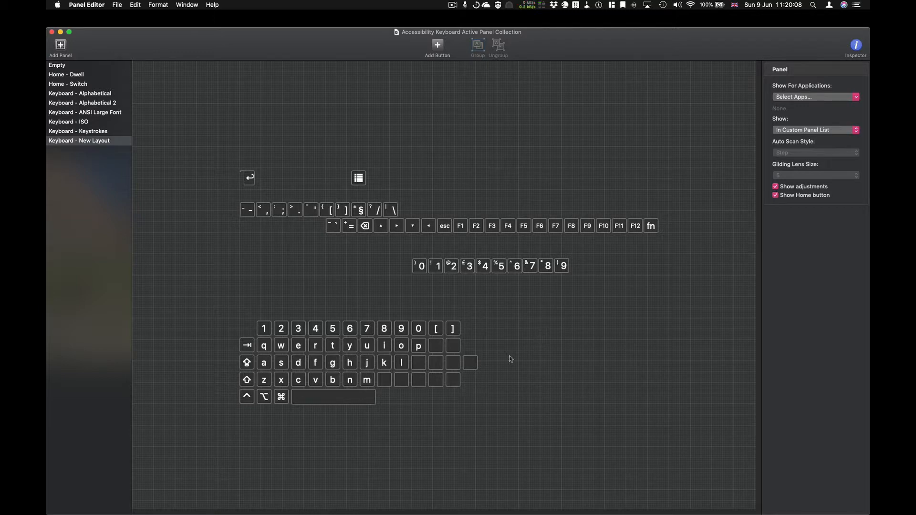
Step: Enlarge the last blank button in the a row to two keys wide and two rows high, and name it Enter
left_click(471, 367)
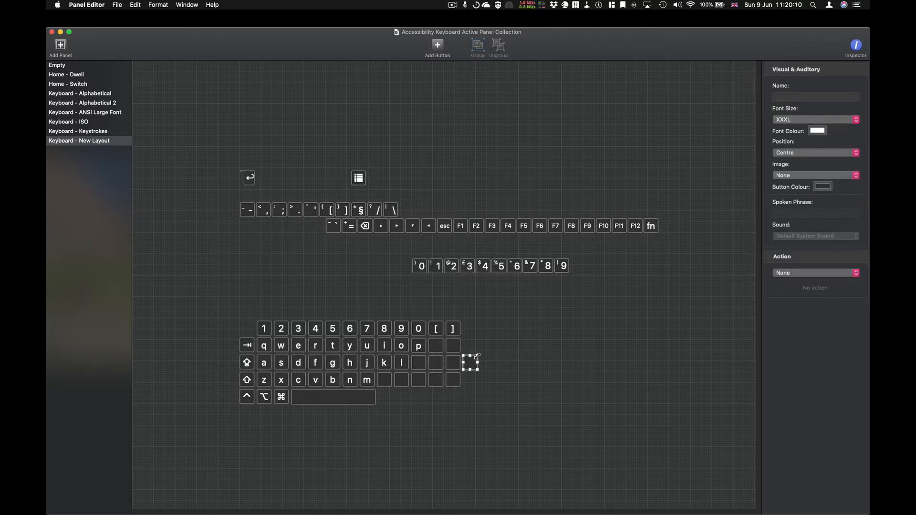
left_click_drag(477, 356, 496, 339)
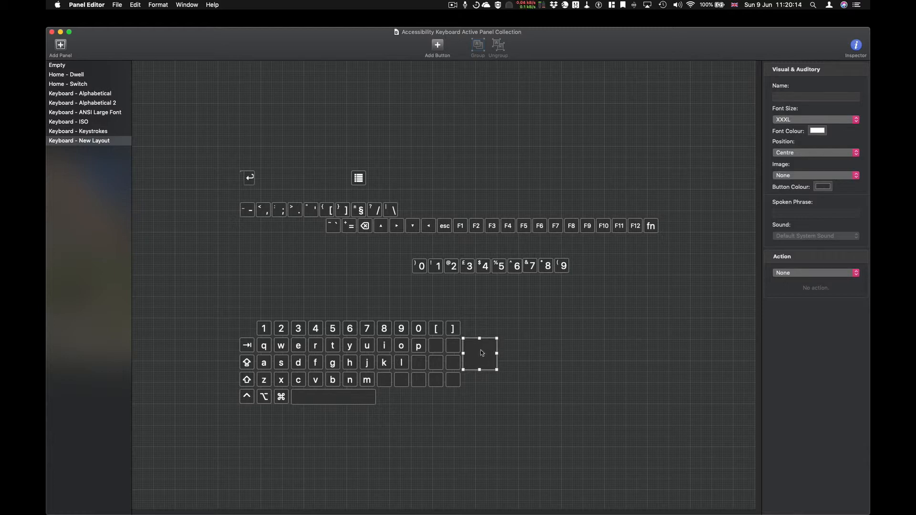
left_click(803, 96)
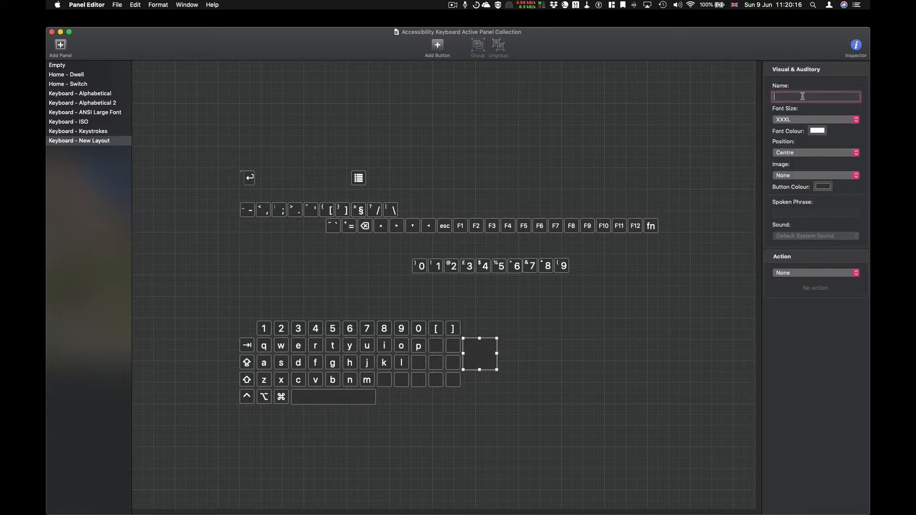
key("Tab")
left_click(786, 96)
type("Enter")
Step: Set the Enter button's action to Press Keys, record Return (↩) as its sequence and clear the selection
left_click(796, 273)
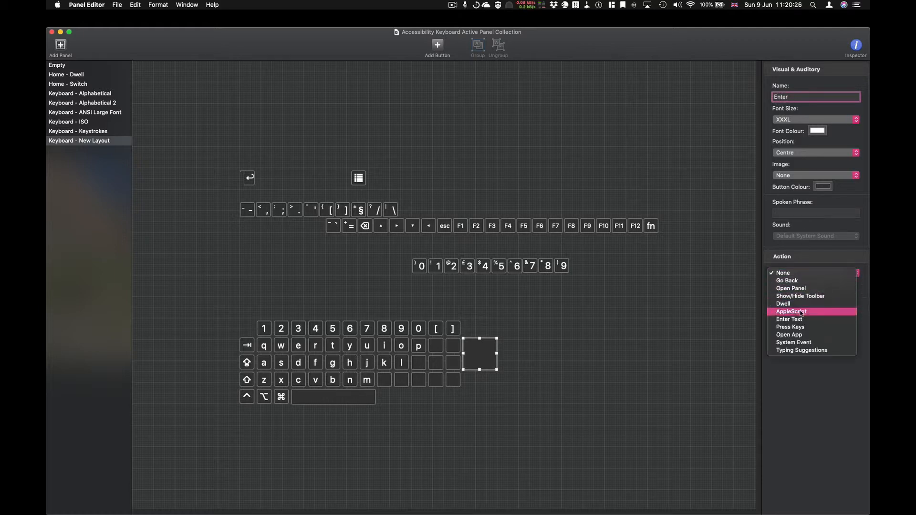
left_click(801, 327)
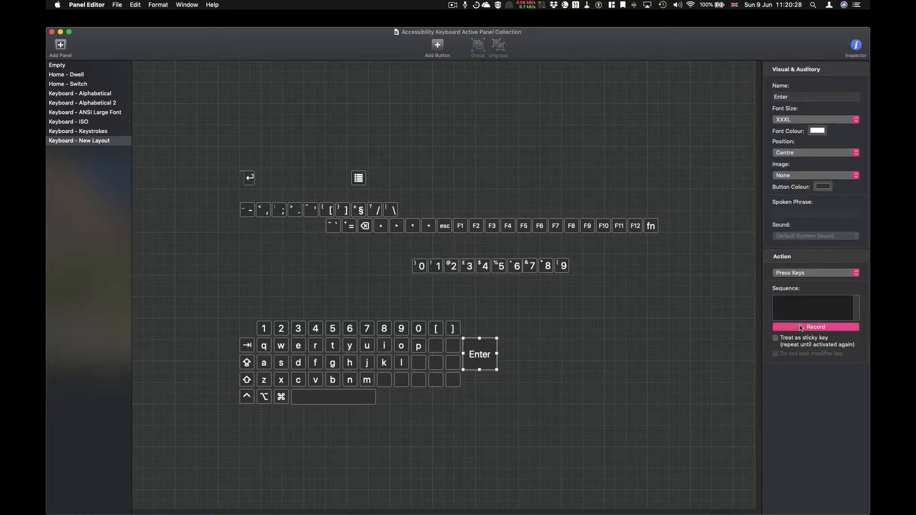
left_click(801, 327)
left_click(801, 327)
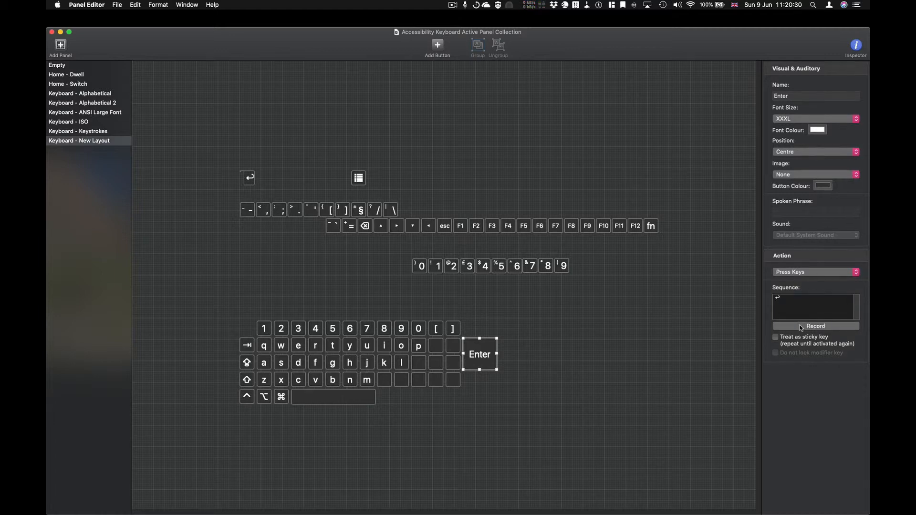
left_click(595, 351)
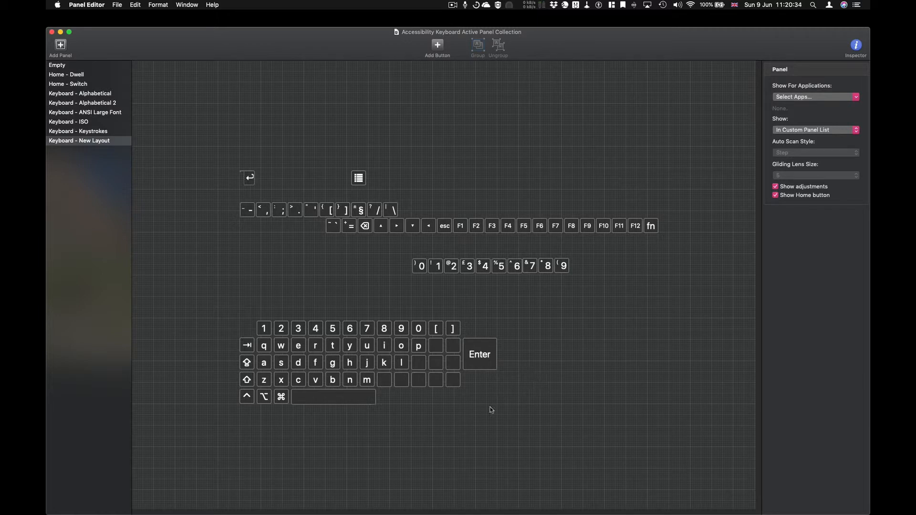
Step: Duplicate the last two blank buttons of the z row to extend that row and the number row by two blanks each
left_click(437, 383)
left_click(453, 381, "shift")
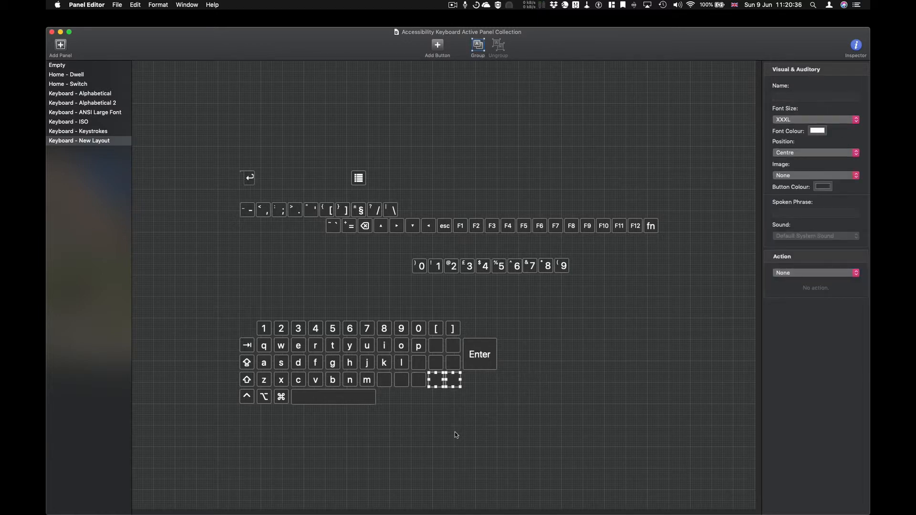
key("super+d")
left_click_drag(450, 384, 486, 380)
key("super+d")
left_click(483, 423)
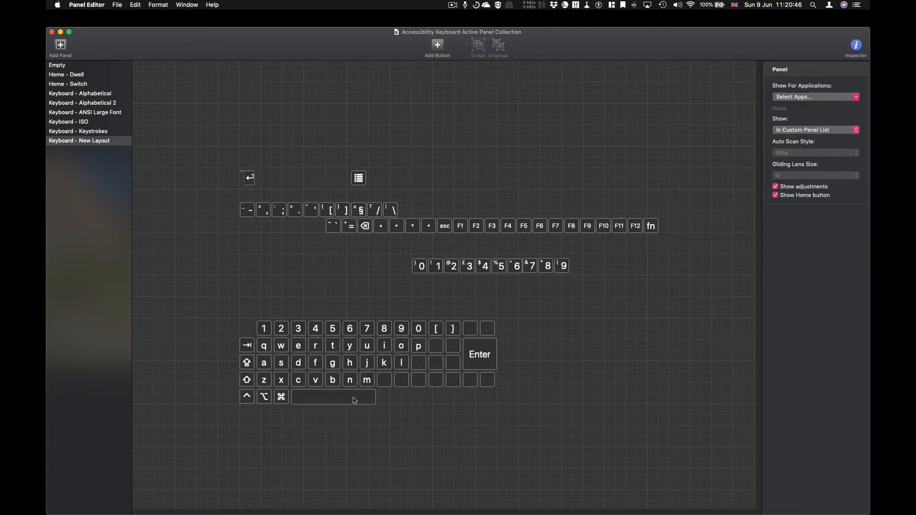
Step: Widen the space bar so it ends beneath the second blank button after m
left_click(353, 396)
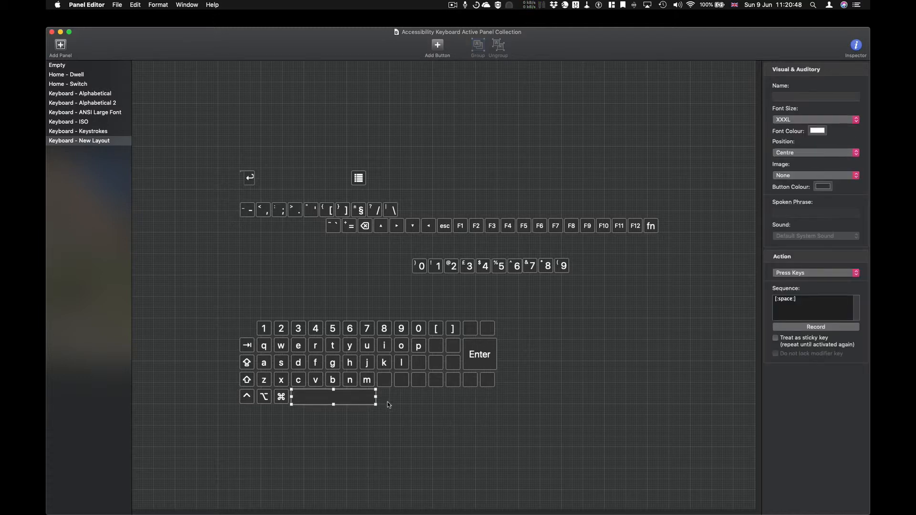
left_click_drag(376, 397, 409, 397)
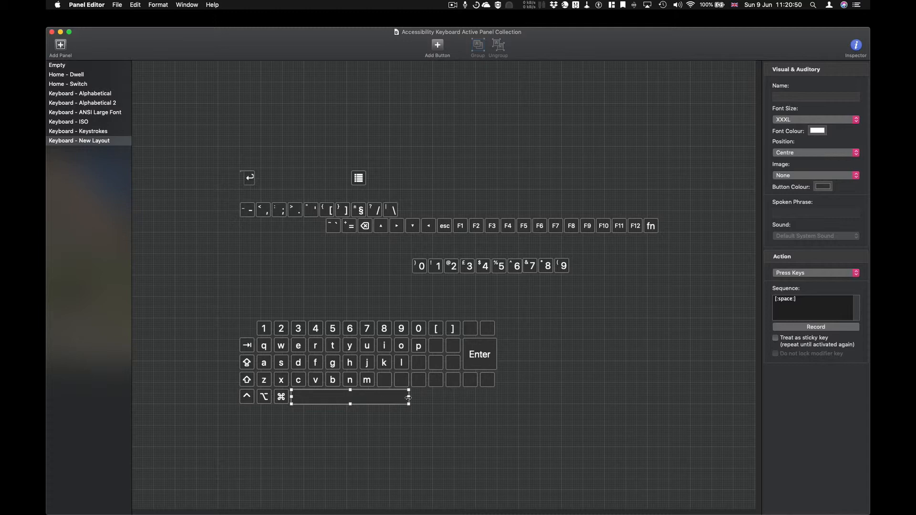
left_click(405, 459)
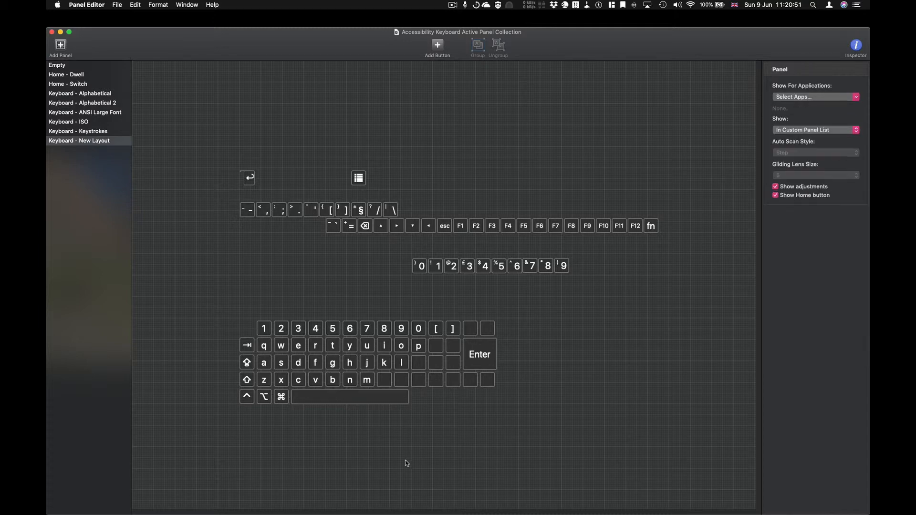
Step: Duplicate the ⌘, ⌥ and ^ keys onto the far side of the space bar in mirrored order
left_click(362, 402)
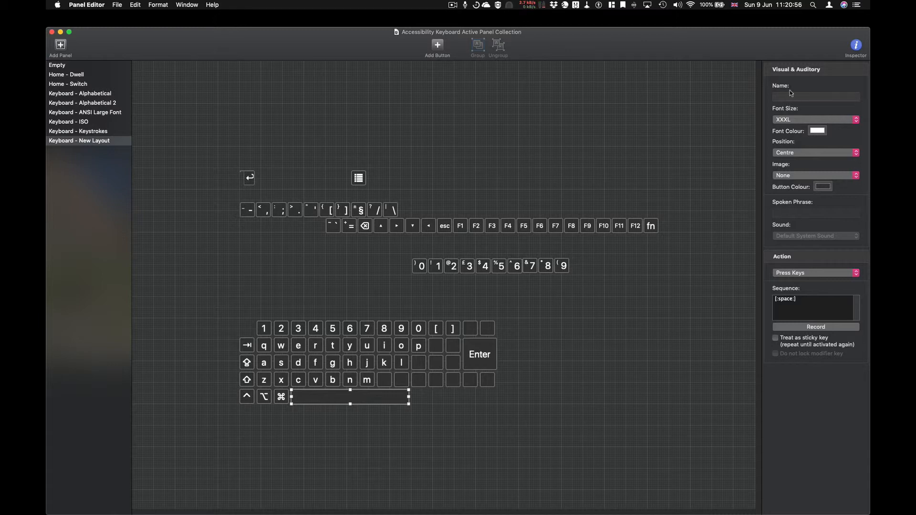
left_click(483, 447)
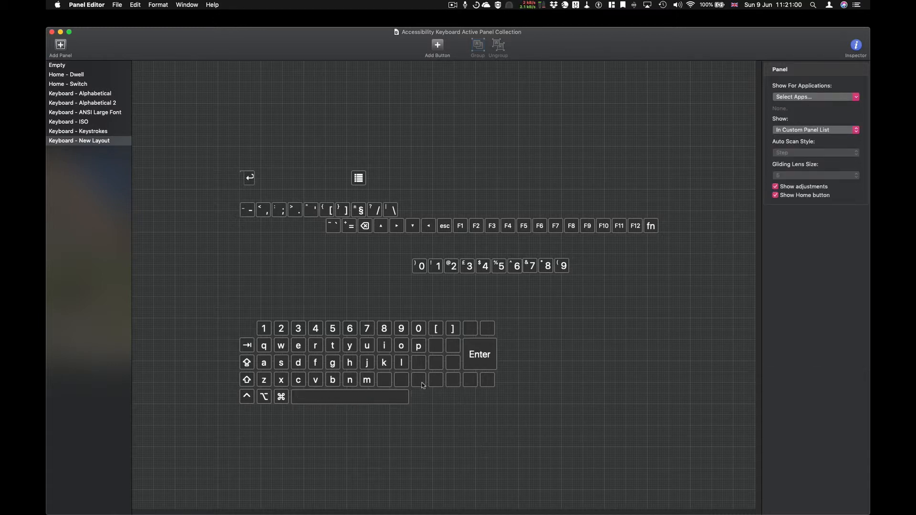
left_click(281, 398)
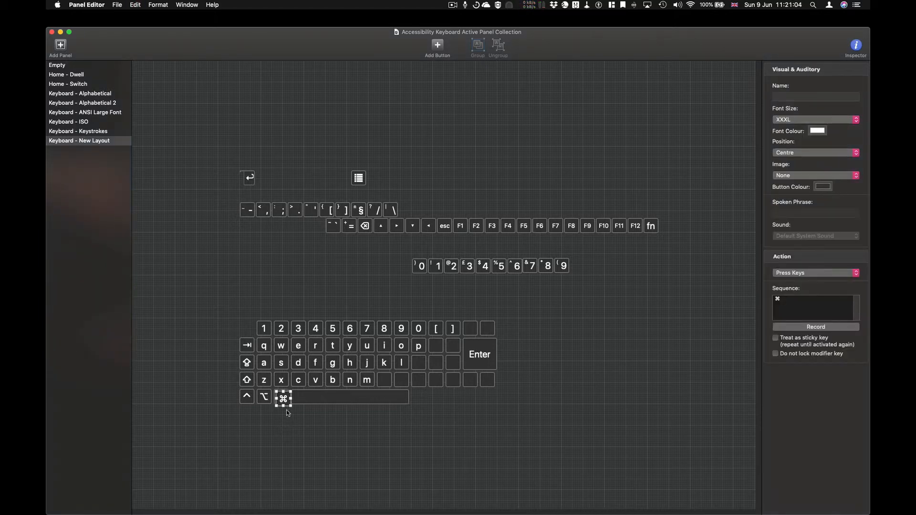
left_click_drag(292, 411, 428, 404)
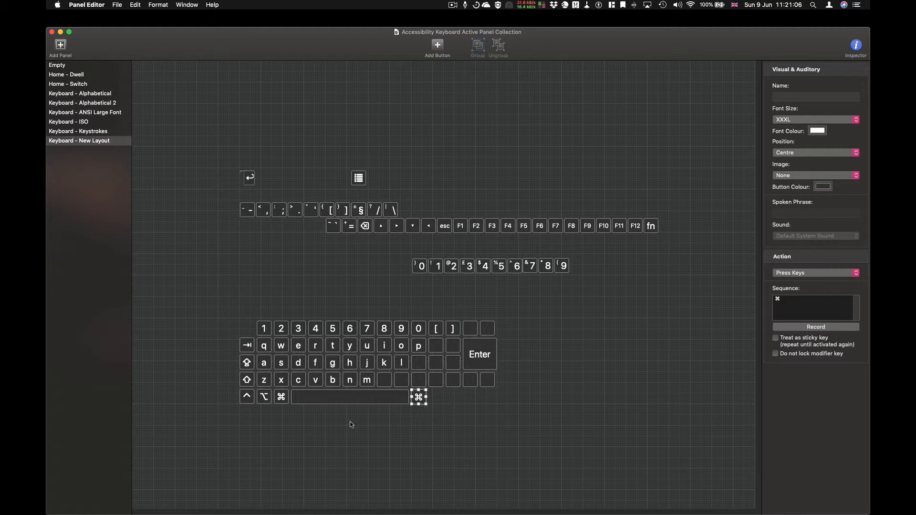
left_click(266, 400)
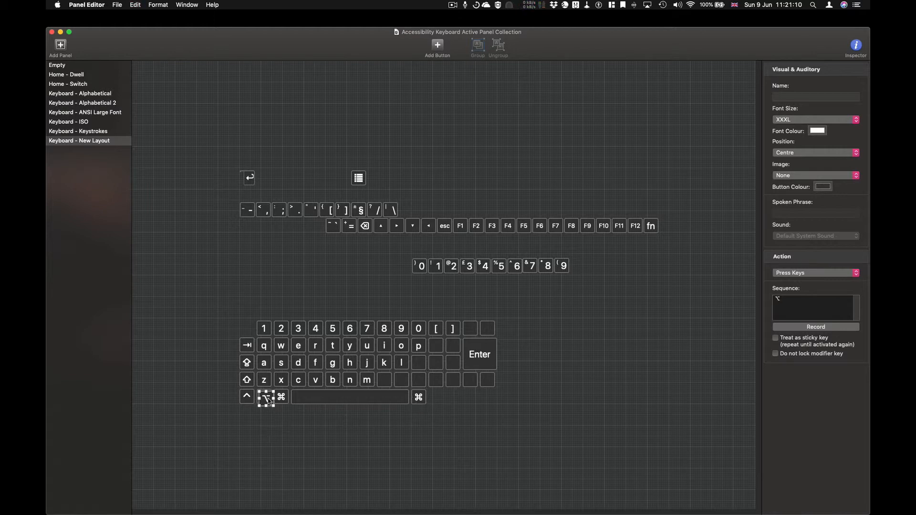
left_click_drag(267, 399, 438, 400)
left_click(251, 403)
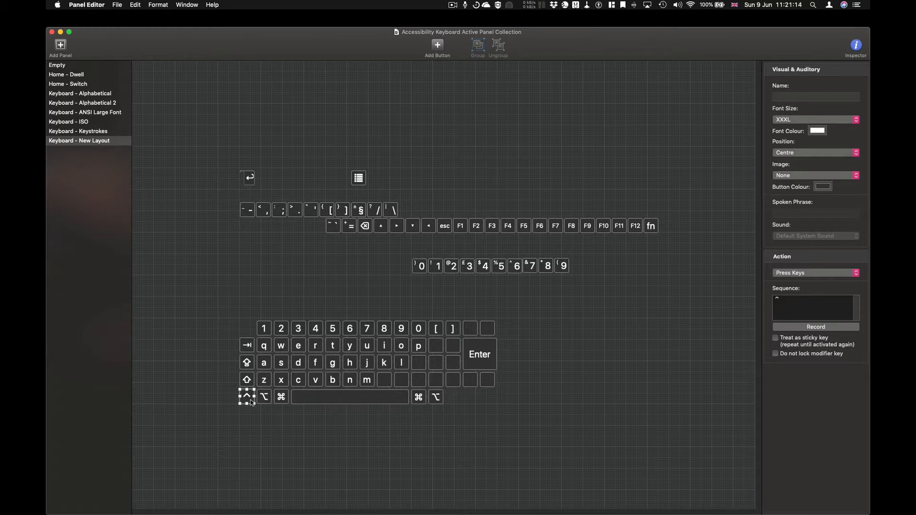
left_click_drag(251, 403, 453, 398)
Step: Move the four arrow buttons to the keyboard's lower-right corner and arrange them as an inverted T
left_click(381, 228)
left_click(398, 229, "shift")
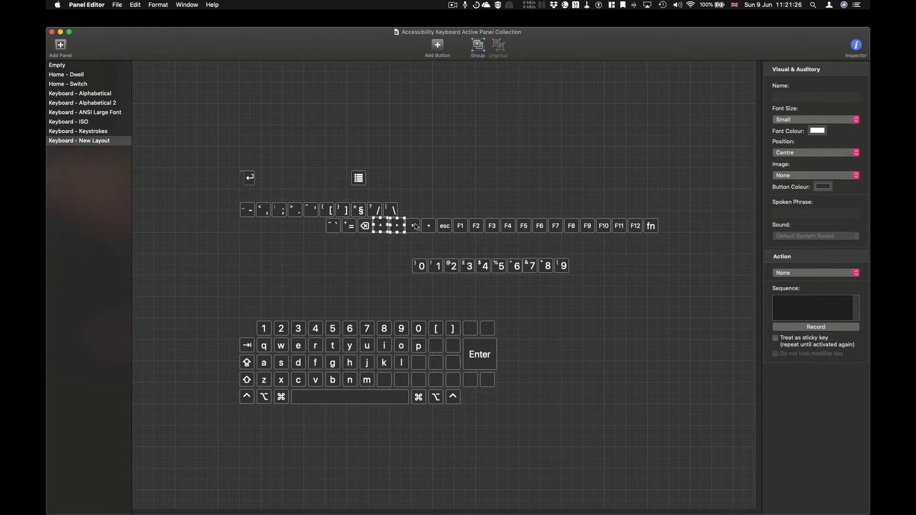
left_click(413, 227, "shift")
left_click(429, 227, "shift")
left_click_drag(398, 224, 521, 401)
left_click(522, 419)
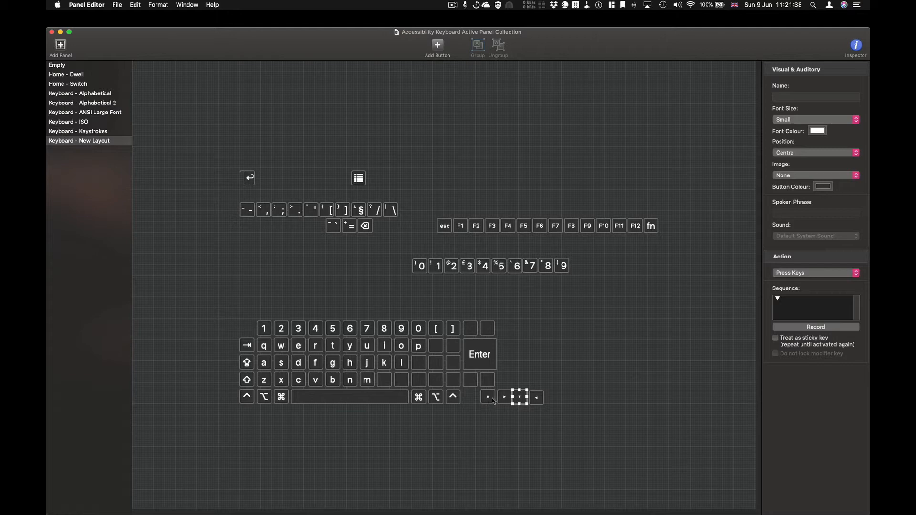
left_click_drag(489, 396, 518, 396)
left_click(542, 399)
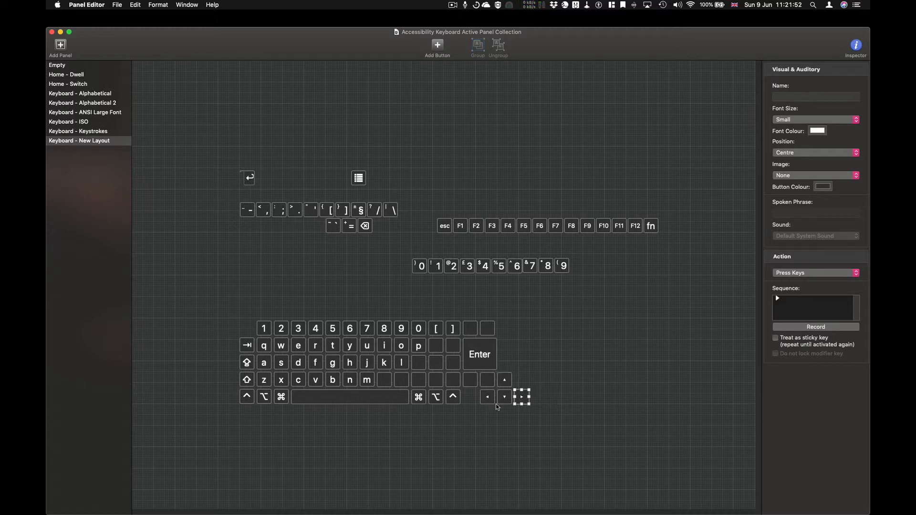
Step: Increase the font size of all four arrow buttons together and clear the selection
left_click(501, 400, "shift")
left_click(487, 397, "shift")
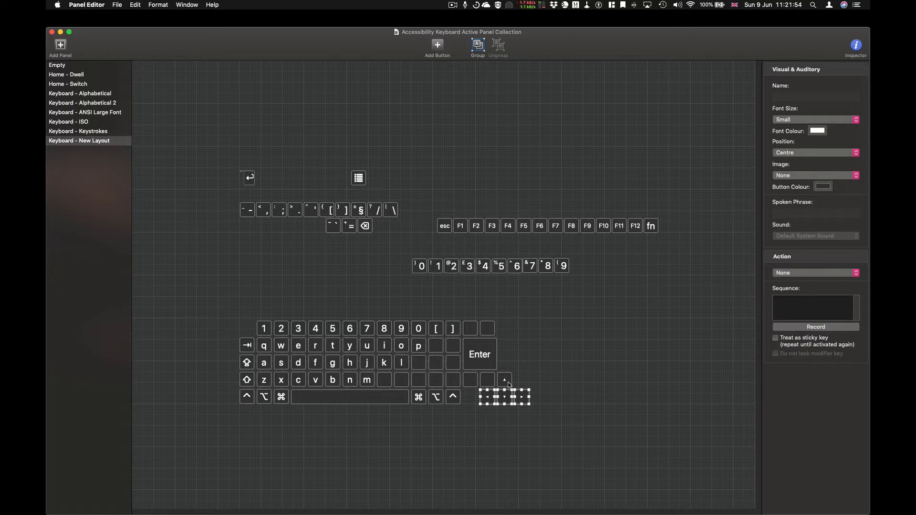
left_click(505, 379, "shift")
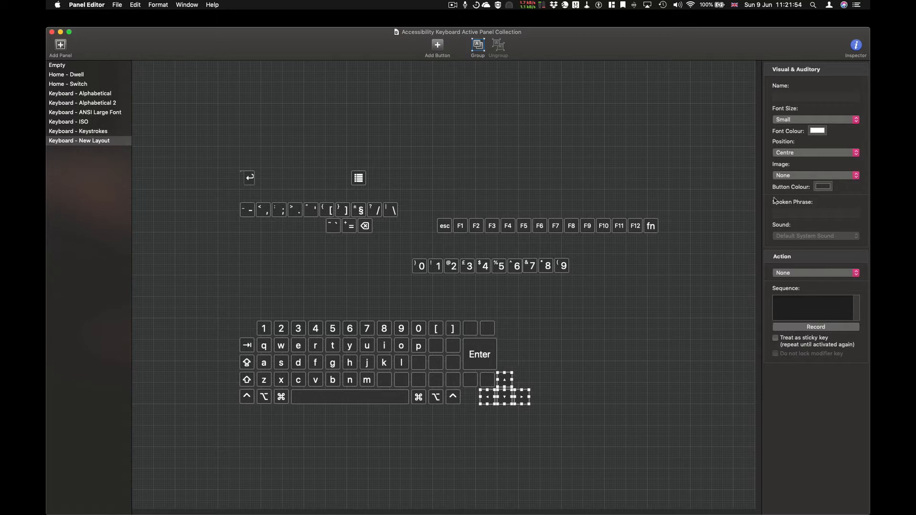
left_click(801, 120)
left_click(800, 141)
left_click(613, 349)
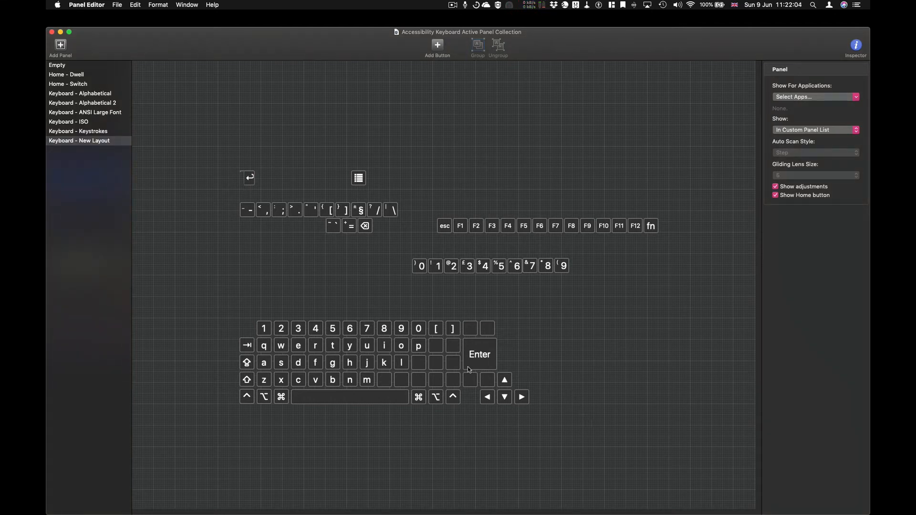
Step: Set the button colour of the Enter button and the four arrow buttons to Tin, and close the colour palette
left_click(492, 366)
left_click(505, 382, "shift")
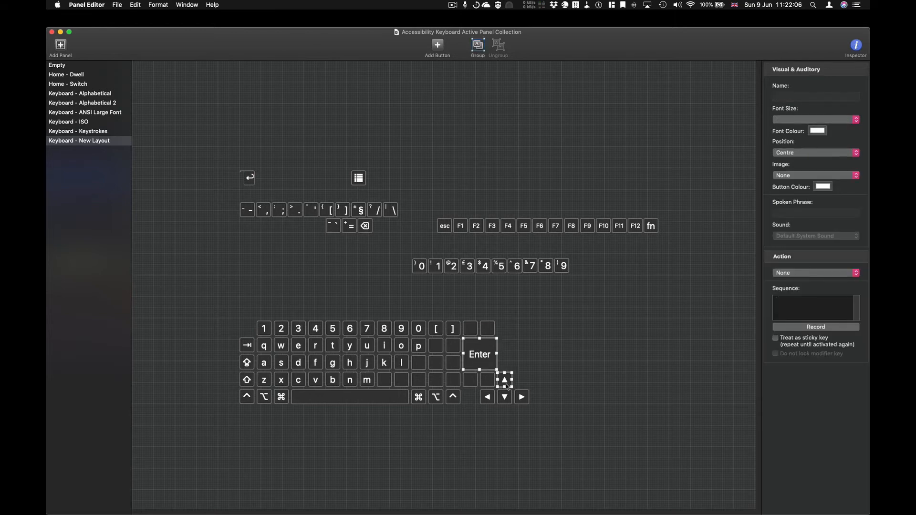
left_click(493, 402, "shift")
left_click(510, 399, "shift")
left_click(521, 399, "shift")
left_click(823, 188)
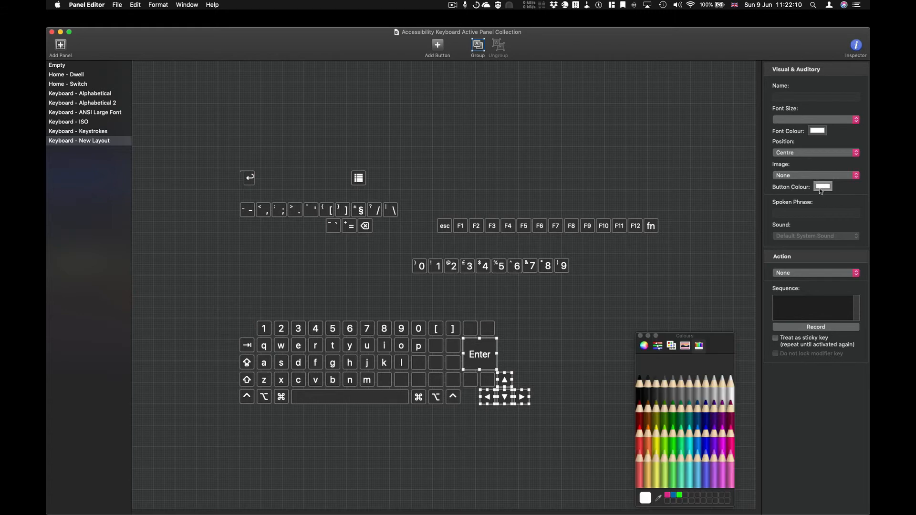
left_click(682, 389)
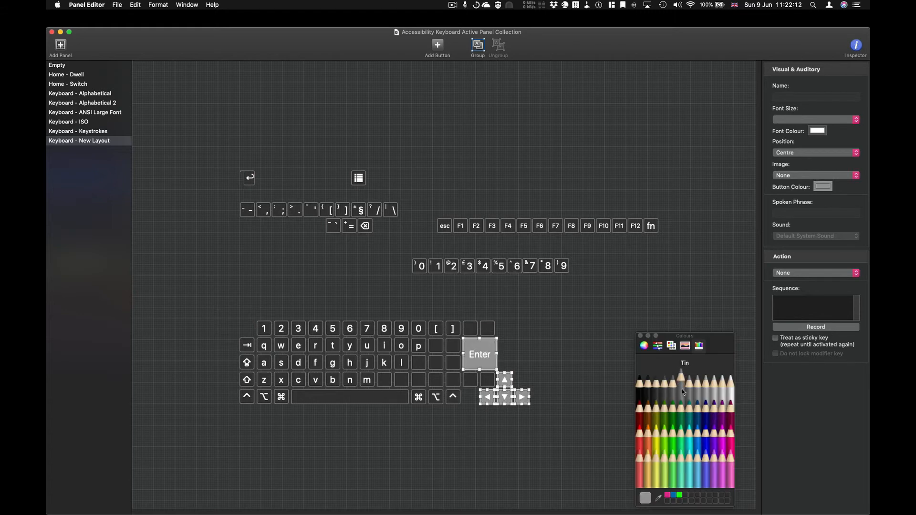
left_click(601, 336)
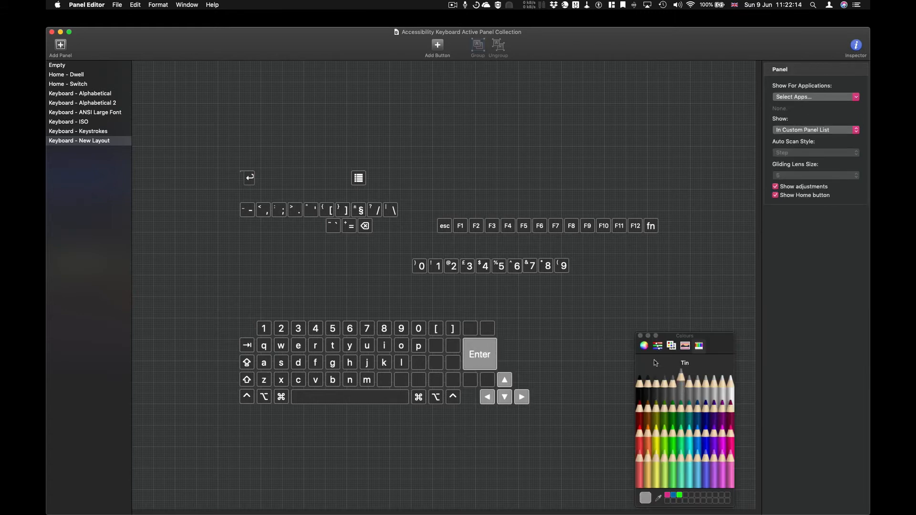
left_click(640, 335)
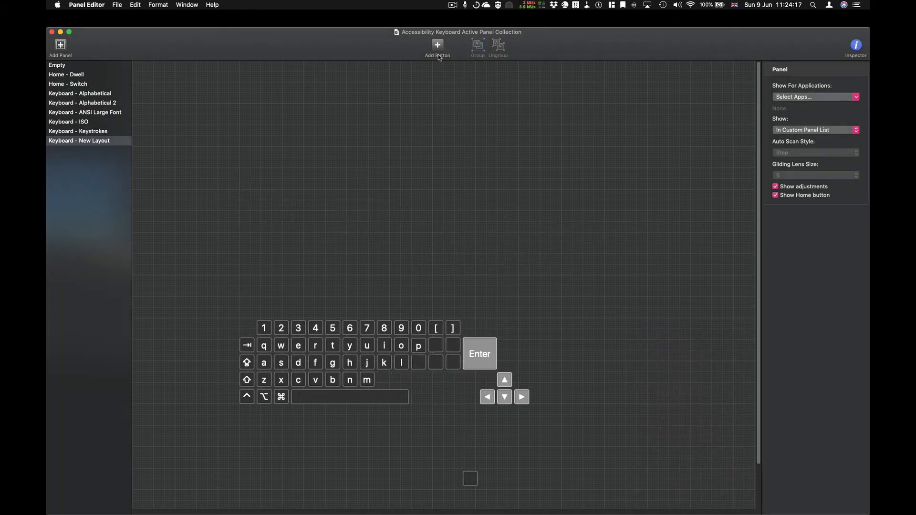
Step: Add a slim button spanning the whole keyboard above the number row and set its action to Typing Suggestions
left_click(438, 48)
left_click_drag(444, 292, 529, 323)
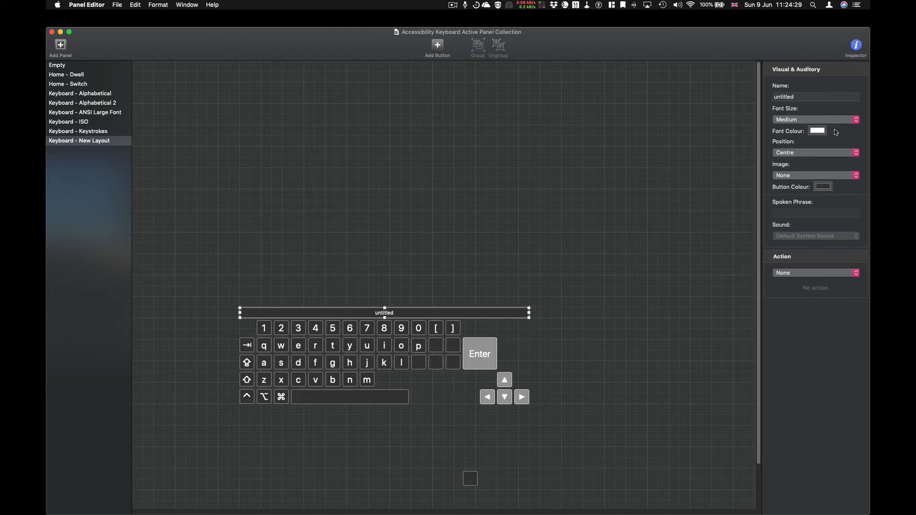
left_click(799, 98)
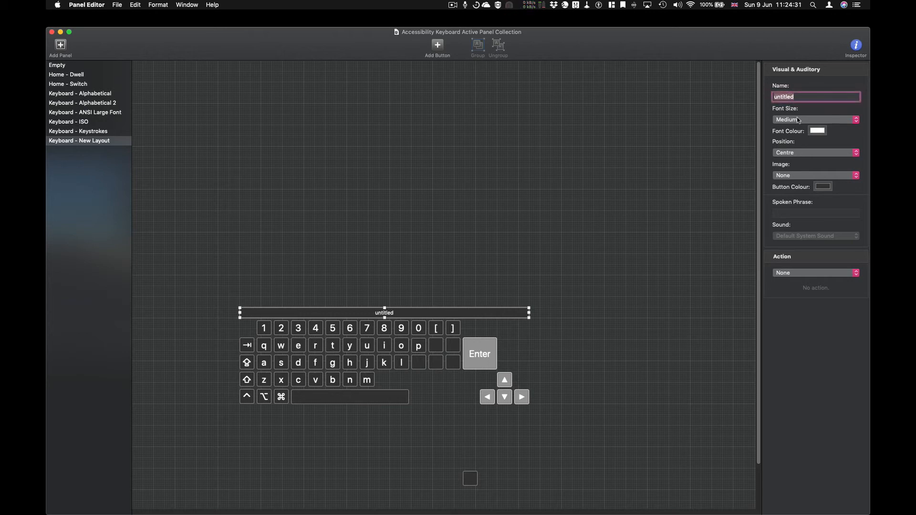
key("Return")
left_click(800, 273)
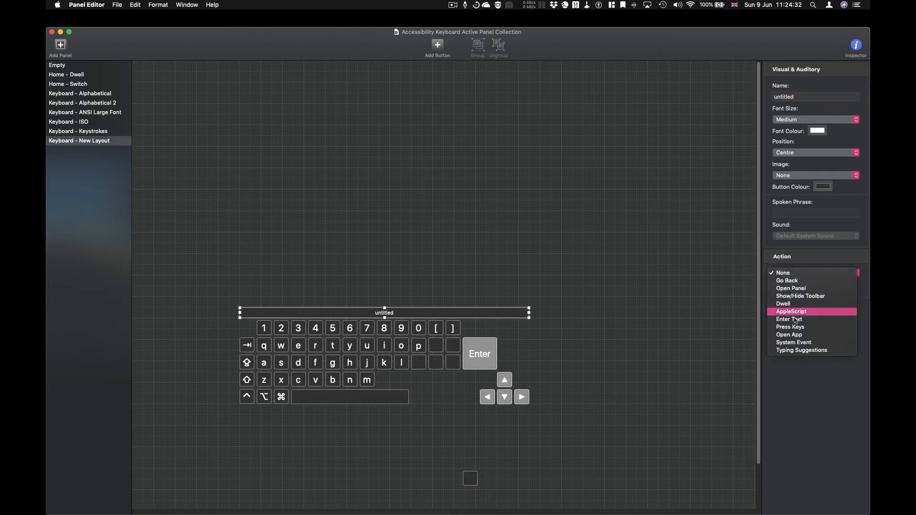
left_click(790, 351)
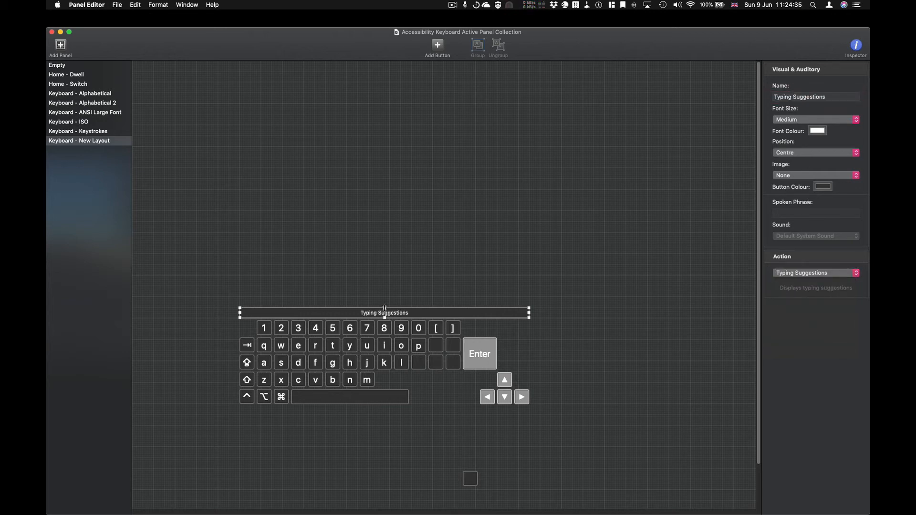
left_click_drag(385, 307, 385, 304)
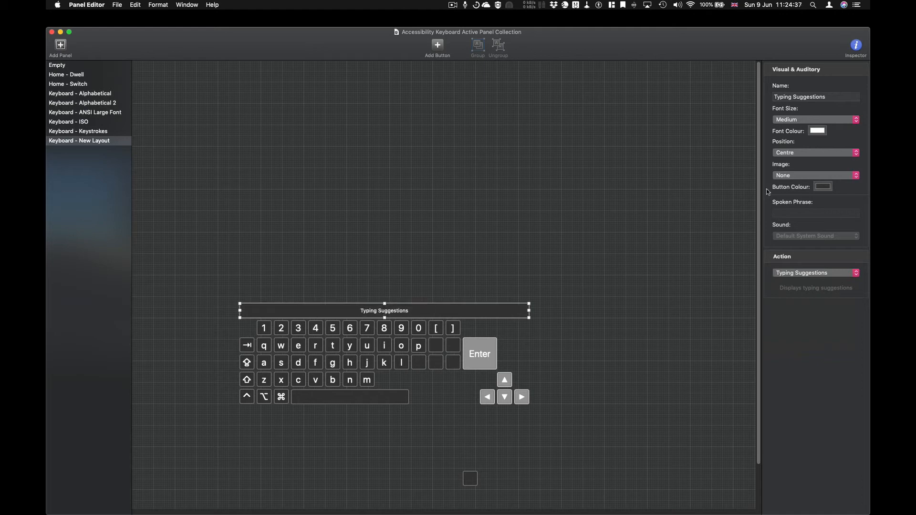
Step: Colour the Typing Suggestions button Tin, enlarge its font size and close the colour palette
left_click(823, 187)
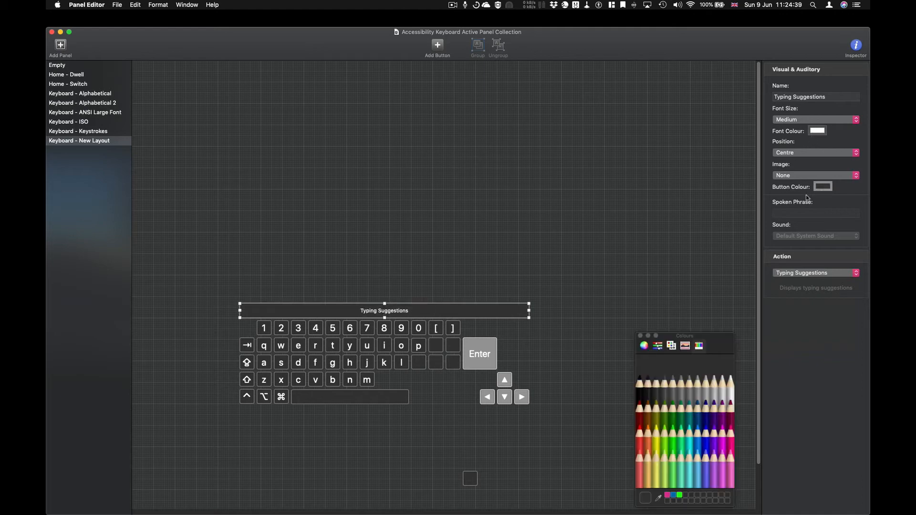
left_click(683, 393)
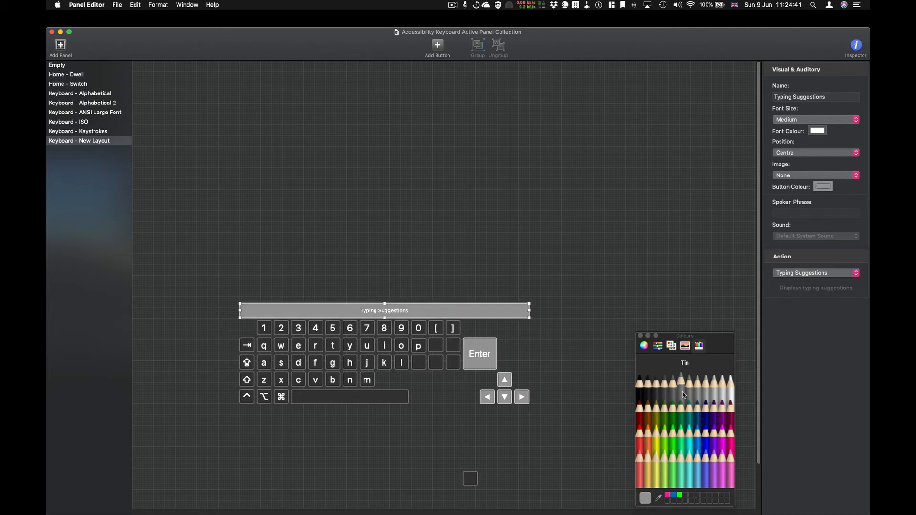
left_click(791, 120)
key("Return")
left_click(640, 336)
Step: Remove the stray blank button and move the parked blanks and ⌘, ⌥, ^ keys back up beside m and the space bar
left_click(470, 479)
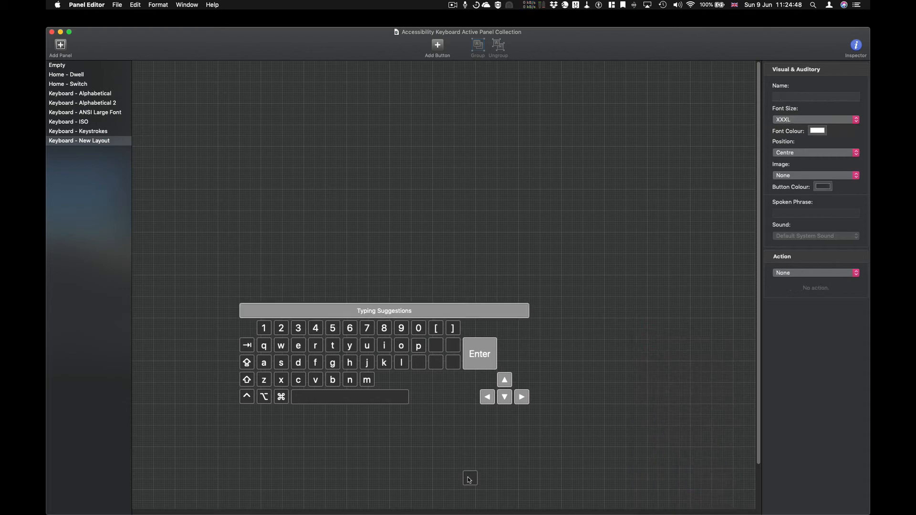
left_click(526, 484)
scroll(525, 484, "down", 2)
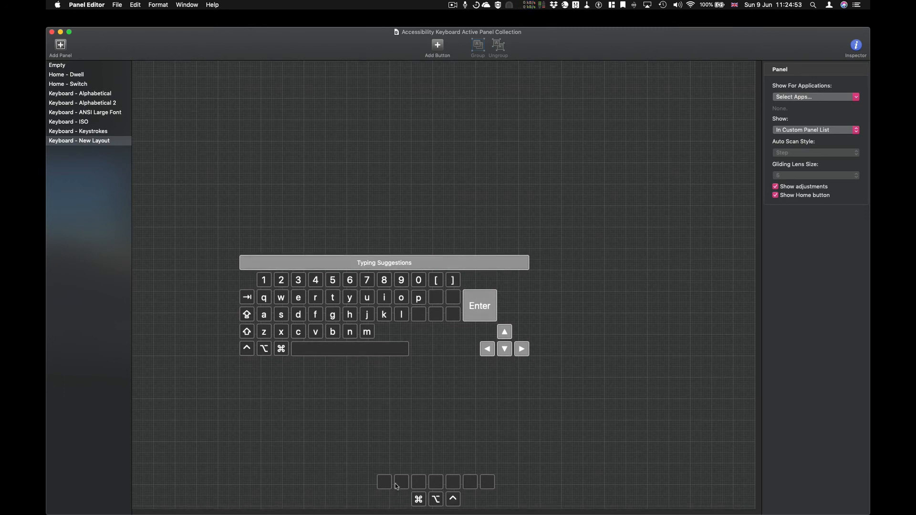
left_click_drag(371, 478, 434, 336)
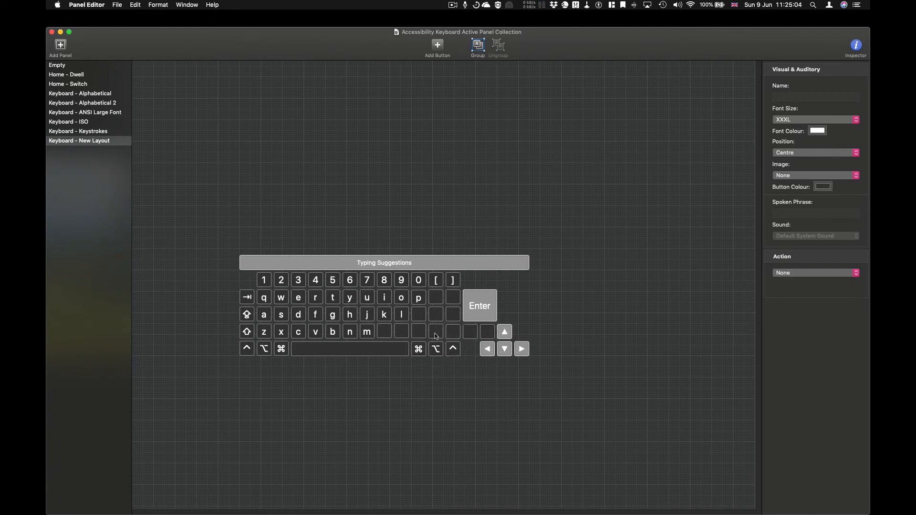
left_click(447, 407)
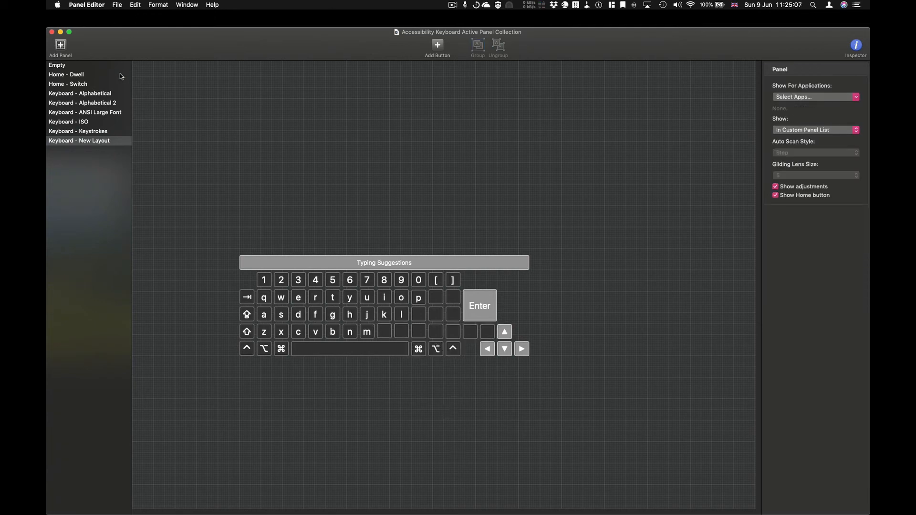
Step: Save the panel collection and set the Keyboard - New Layout panel to show As Home Panel
left_click(117, 5)
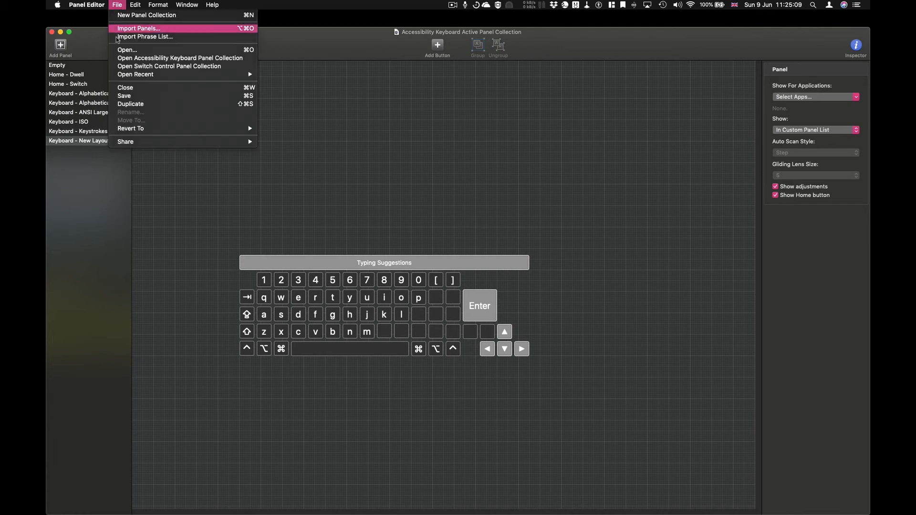
left_click(125, 96)
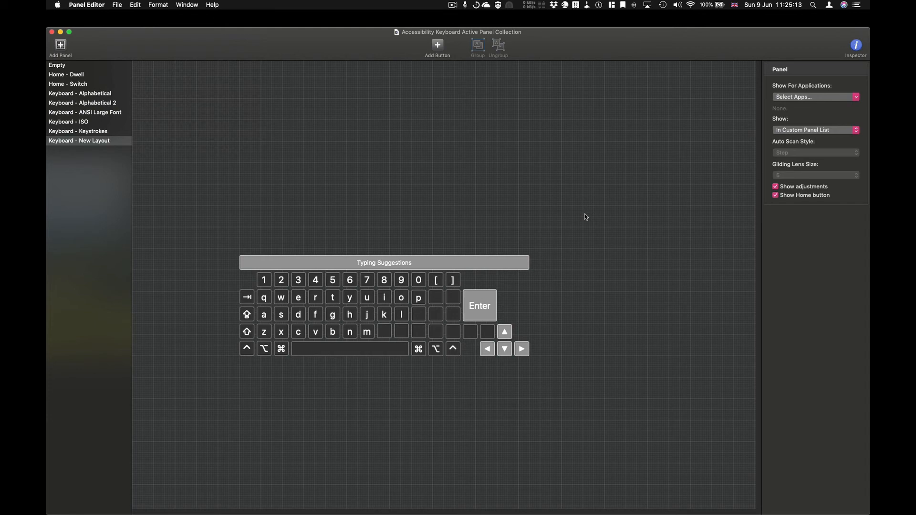
left_click(821, 134)
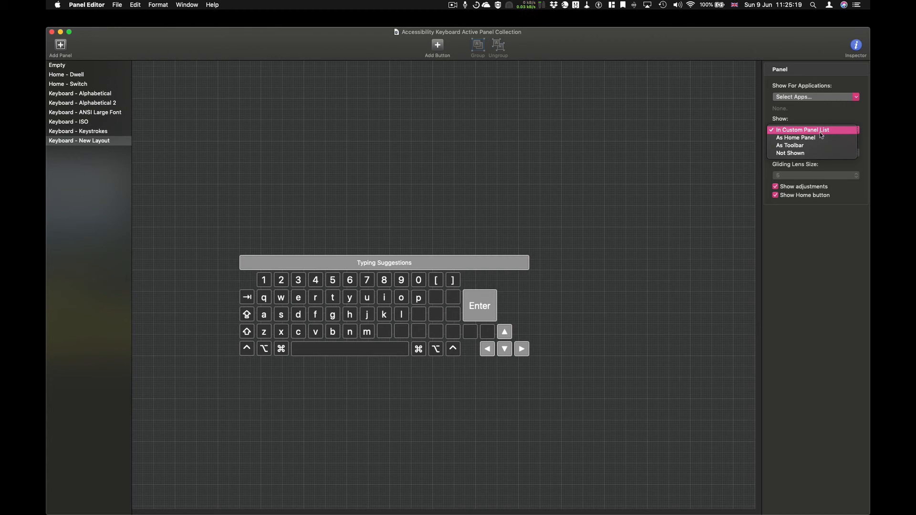
left_click(820, 136)
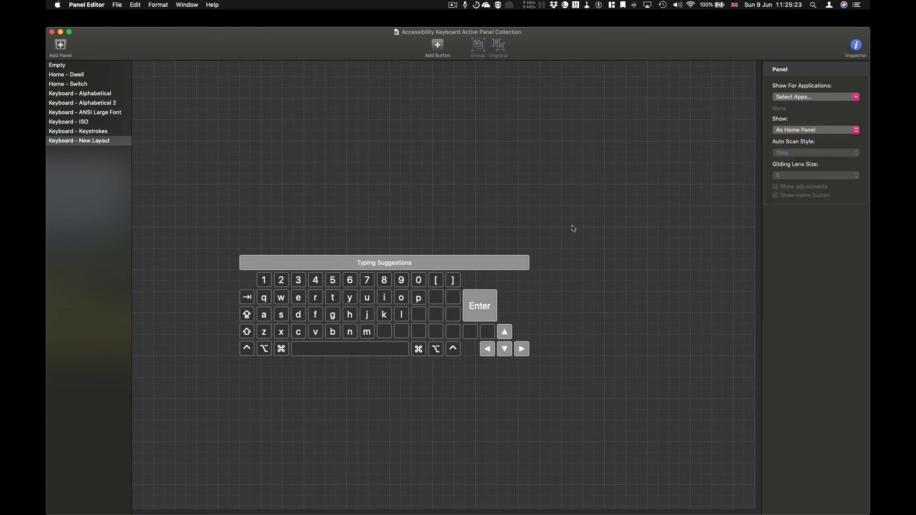
Step: Minimise the editor, switch to the Accessibility preferences and move the on-screen Keyboard - New Layout beside that window
left_click(60, 32)
left_click(256, 179)
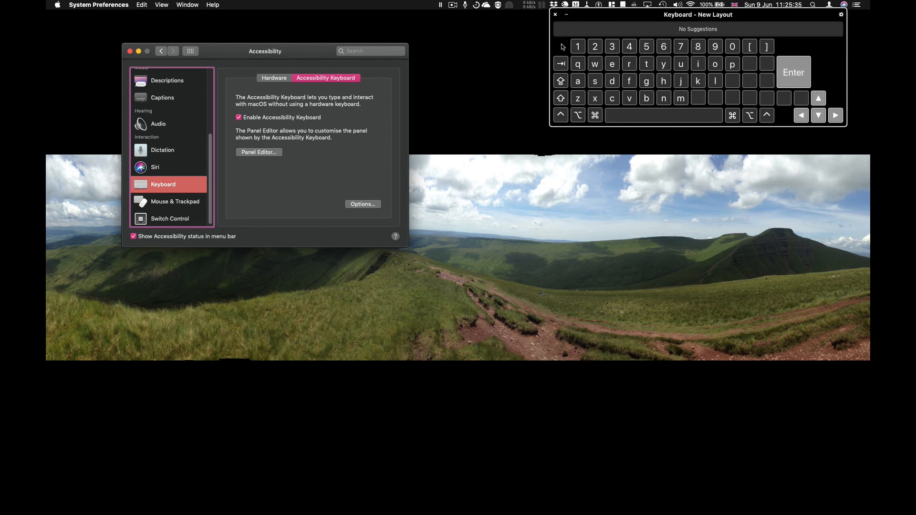
left_click_drag(692, 15, 591, 104)
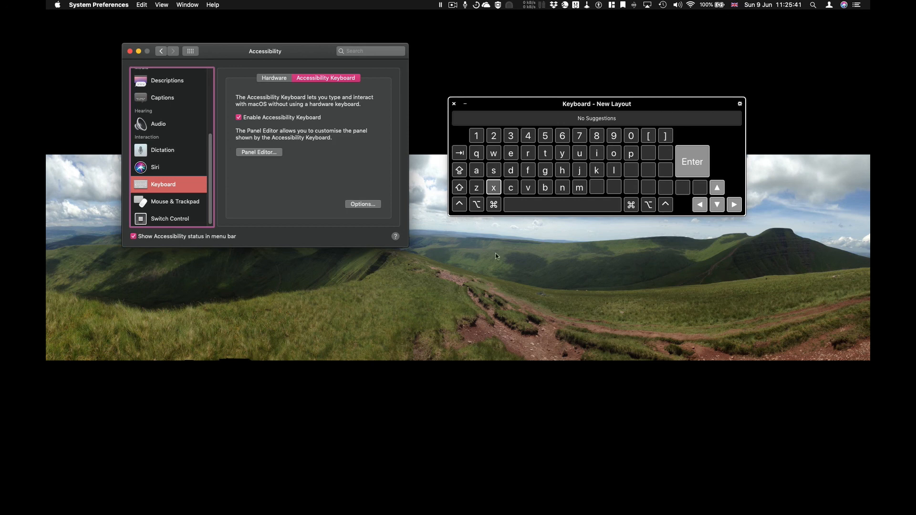
Step: Open a blank TextEdit document and place its window beneath the on-screen keyboard
mouse_move(556, 513)
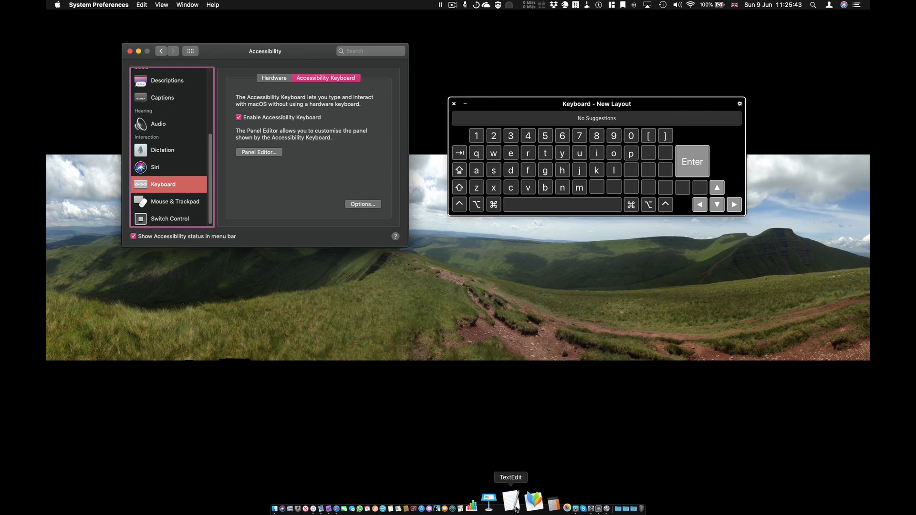
left_click(516, 508)
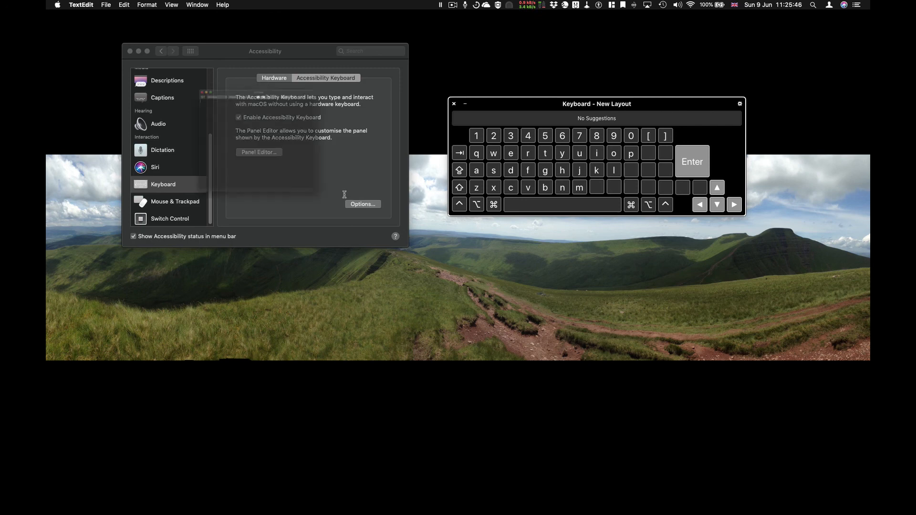
left_click_drag(293, 42, 618, 247)
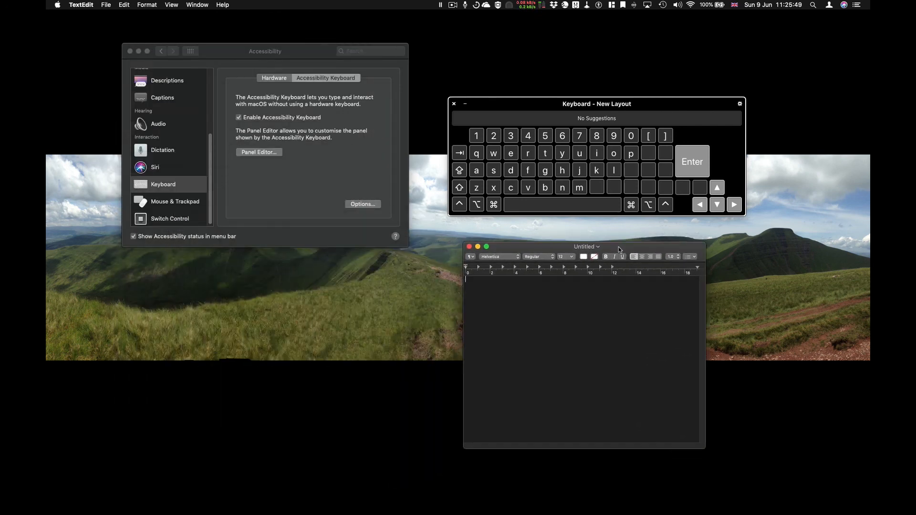
Step: Enter agi7 in the TextEdit document using the on-screen keyboard's keys
left_click(485, 169)
left_click(545, 170)
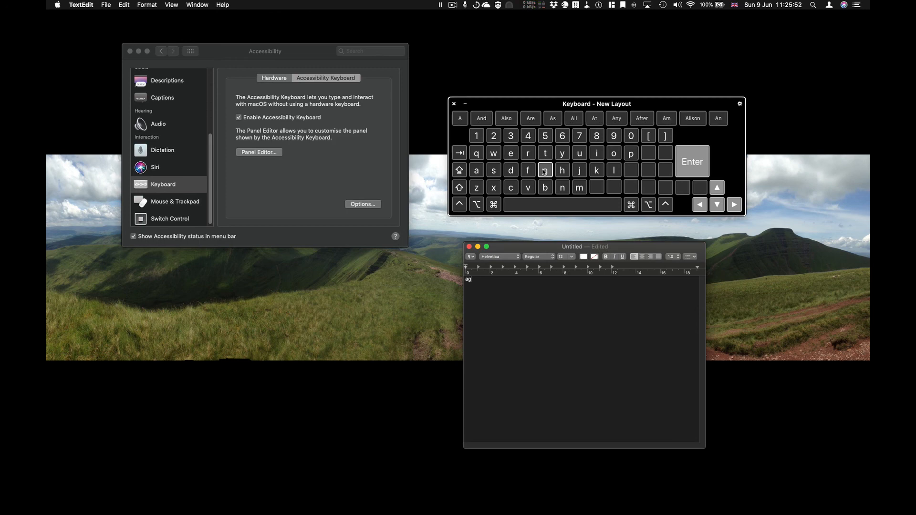
left_click(600, 151)
left_click(579, 137)
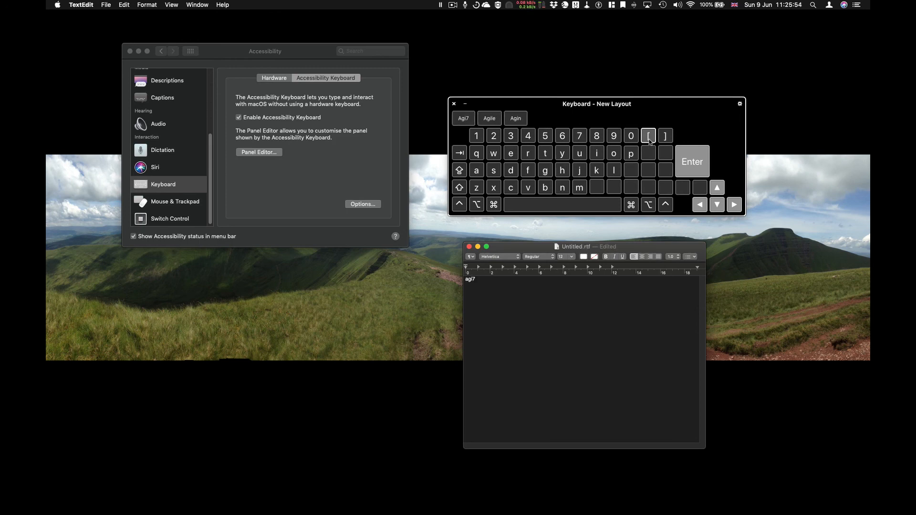